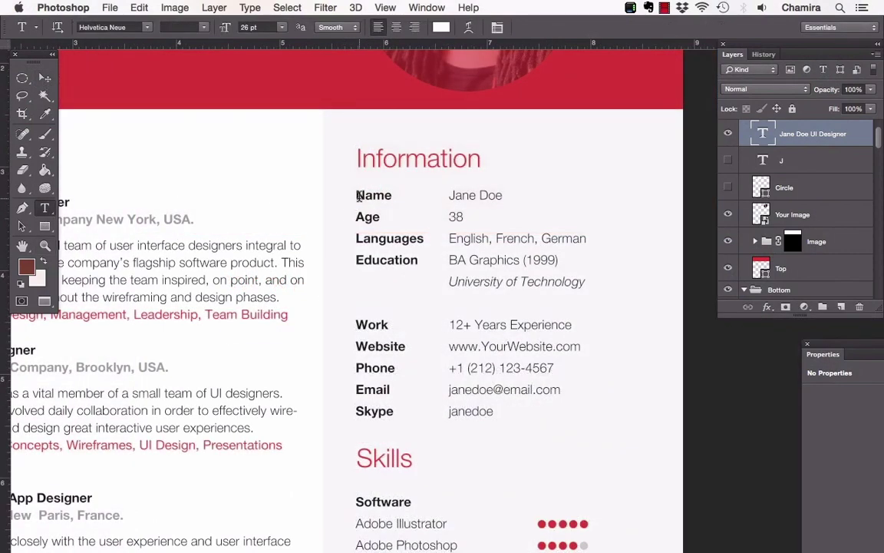
pyautogui.moveTo(359, 197); pyautogui.dragTo(400, 239)
pyautogui.moveTo(400, 239); pyautogui.dragTo(418, 260)
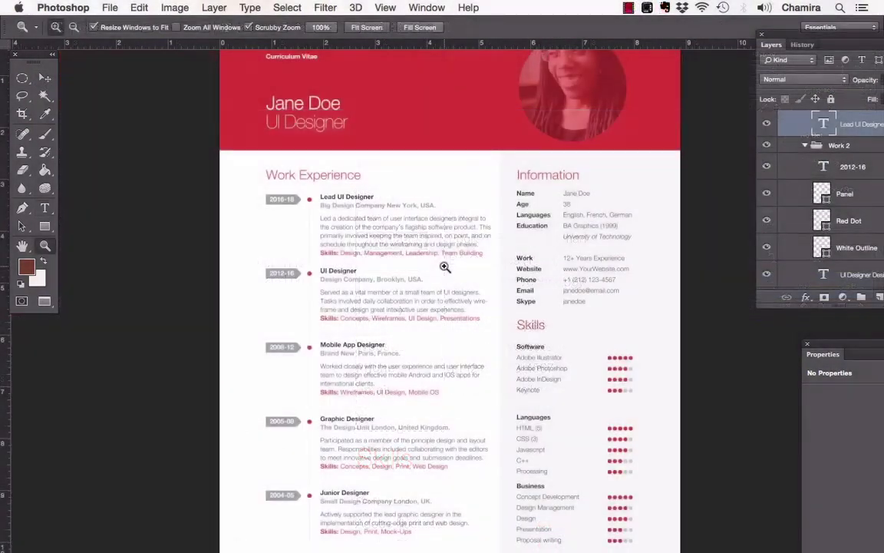
pyautogui.scroll(-4, 444, 268)
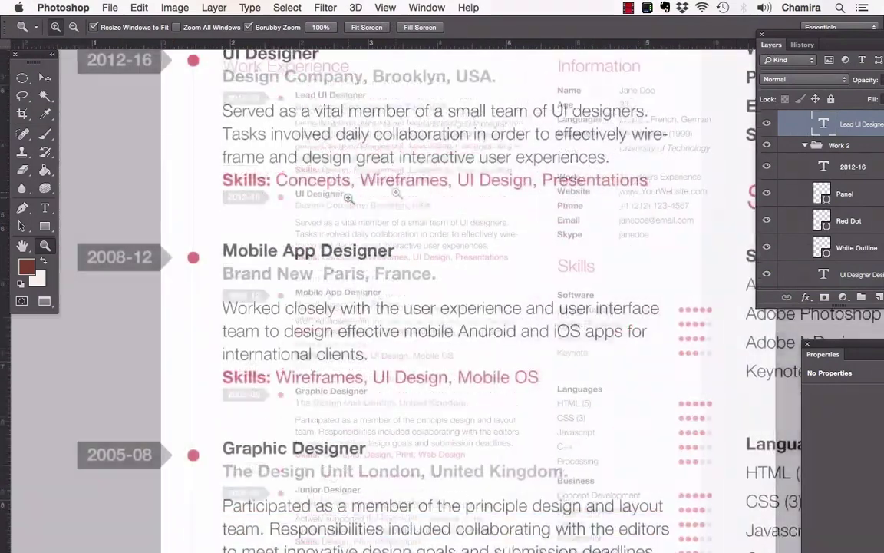
pyautogui.scroll(-10, 358, 191)
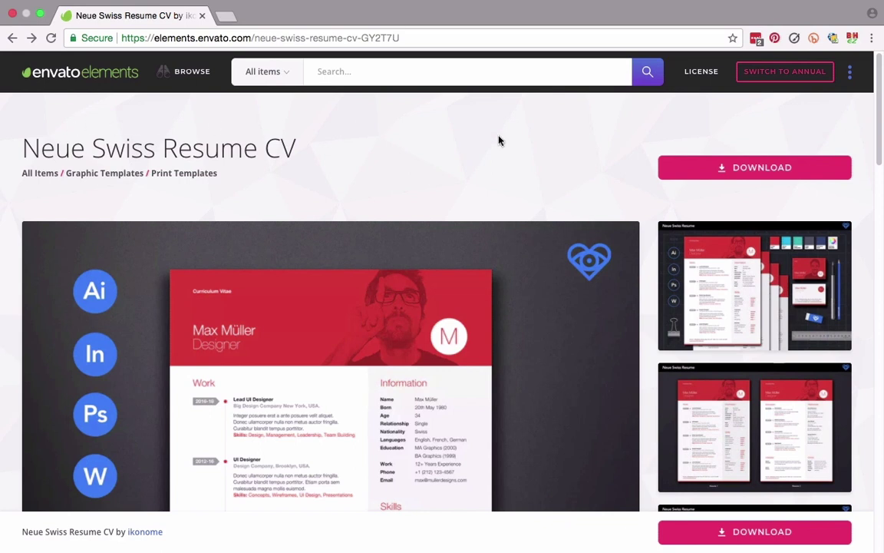
# In the browser, look through the enlarged preview images of the Neue Swiss Resume CV template, including its page layouts and colour variants
pyautogui.scroll(-2, 498, 140)
pyautogui.click(665, 213)
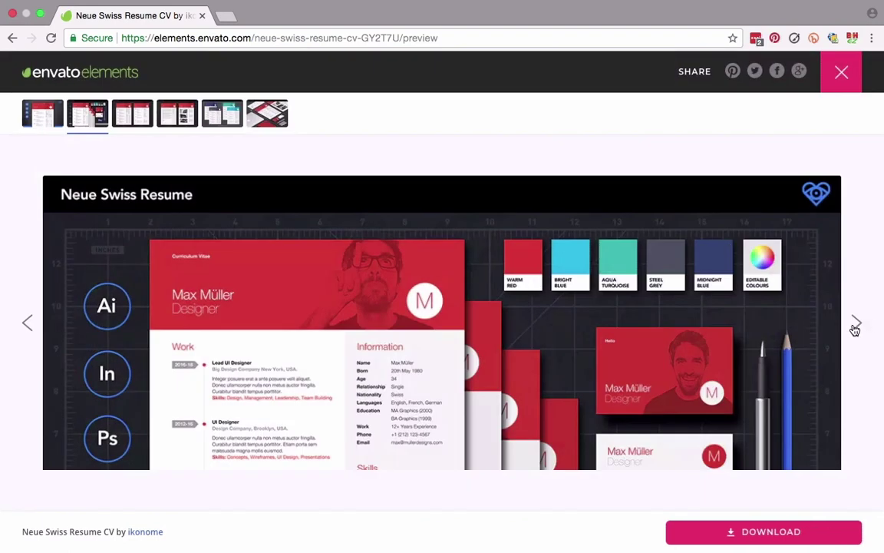
pyautogui.click(853, 327)
pyautogui.scroll(-3, 789, 329)
pyautogui.click(849, 192)
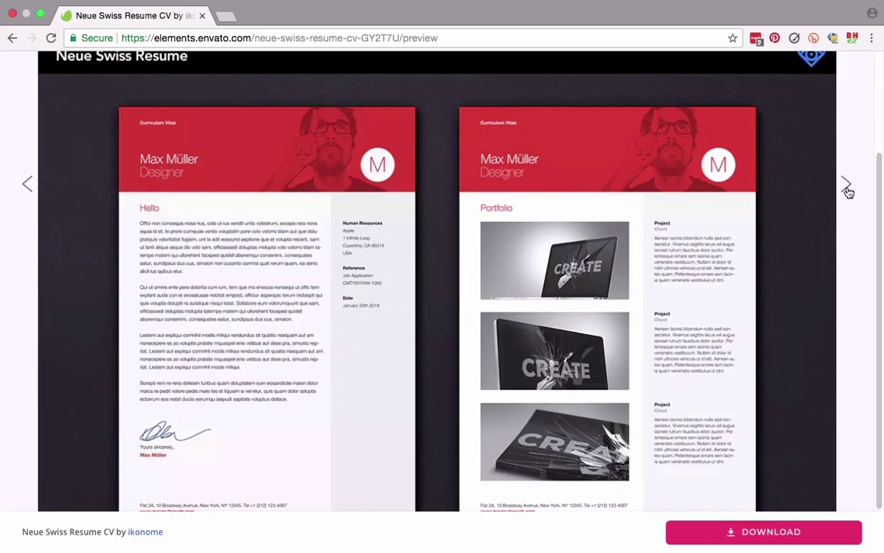
pyautogui.click(849, 192)
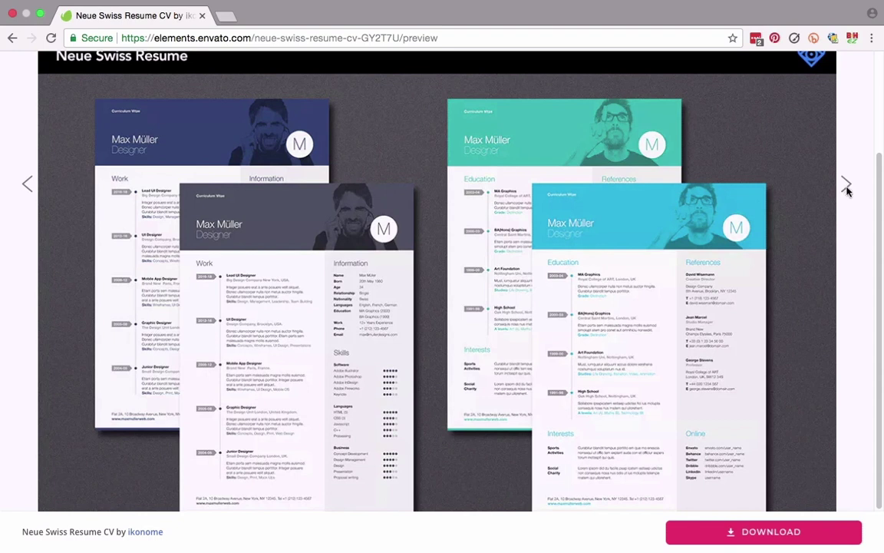
pyautogui.scroll(3, 791, 183)
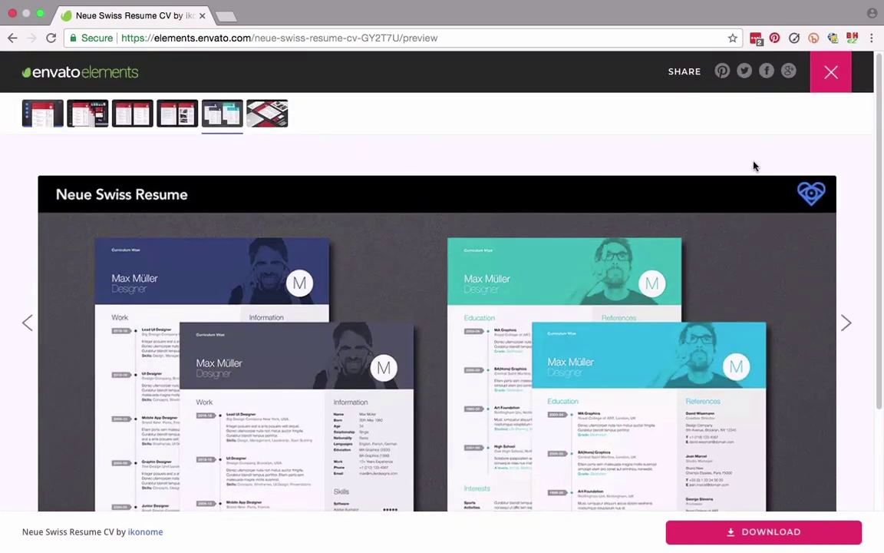
pyautogui.click(816, 87)
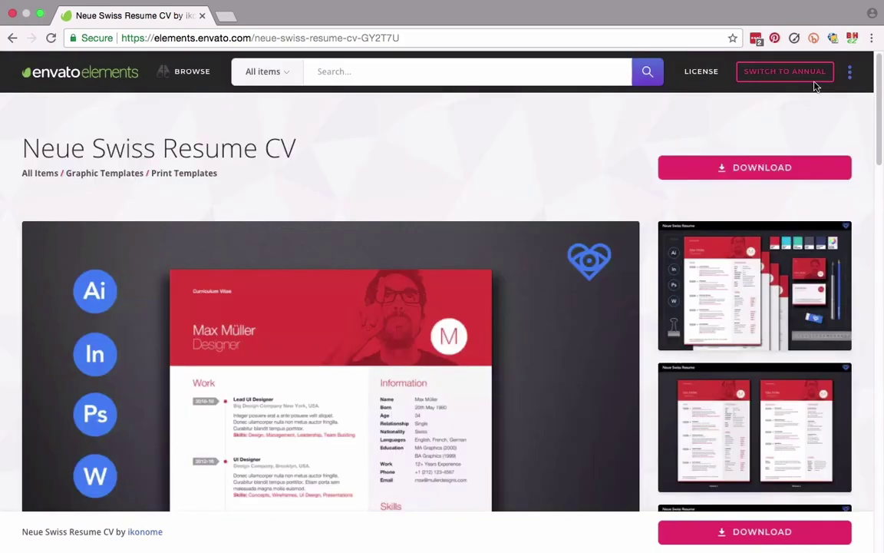
# Open the download options for the Neue Swiss Resume CV template and choose trial use
pyautogui.click(773, 170)
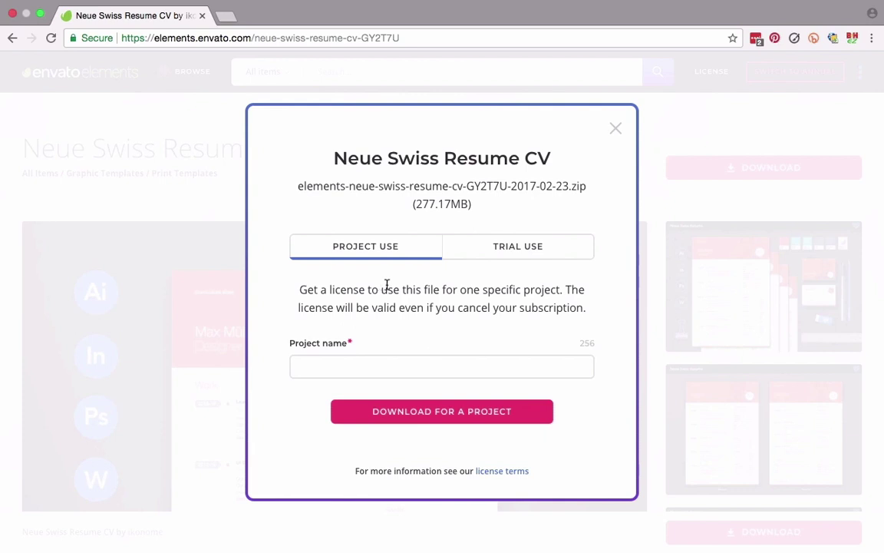
pyautogui.click(506, 247)
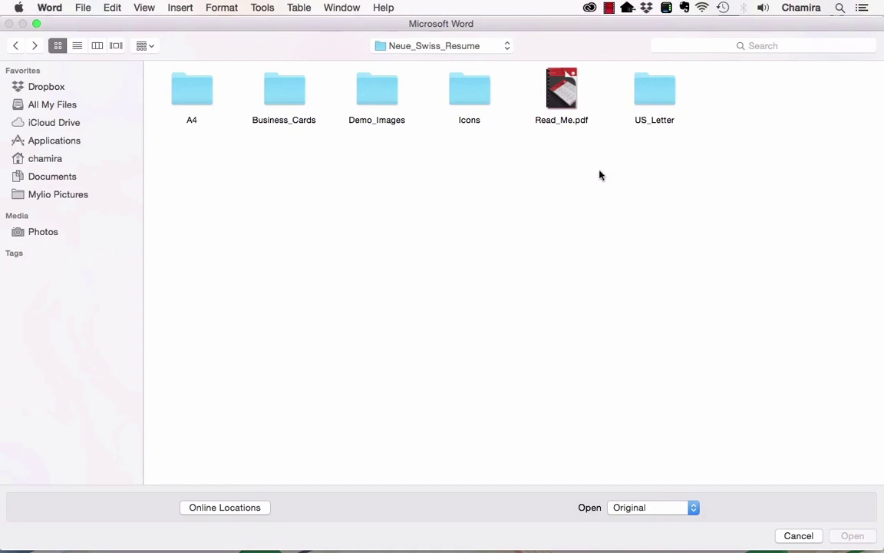
# In Microsoft Word, open NeueSwiss_US_Helvetica_RED.docx from the Helvetica folder inside US_Letter > Word
pyautogui.doubleClick(650, 98)
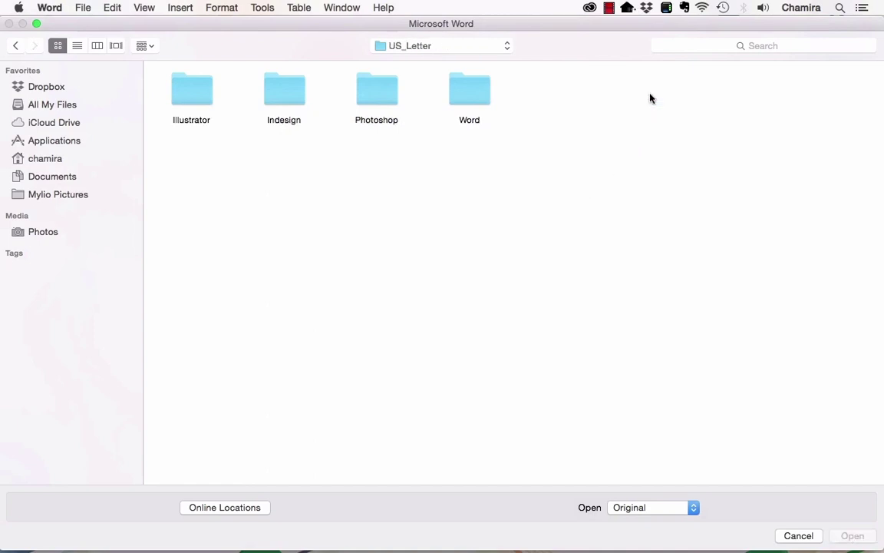
pyautogui.doubleClick(466, 89)
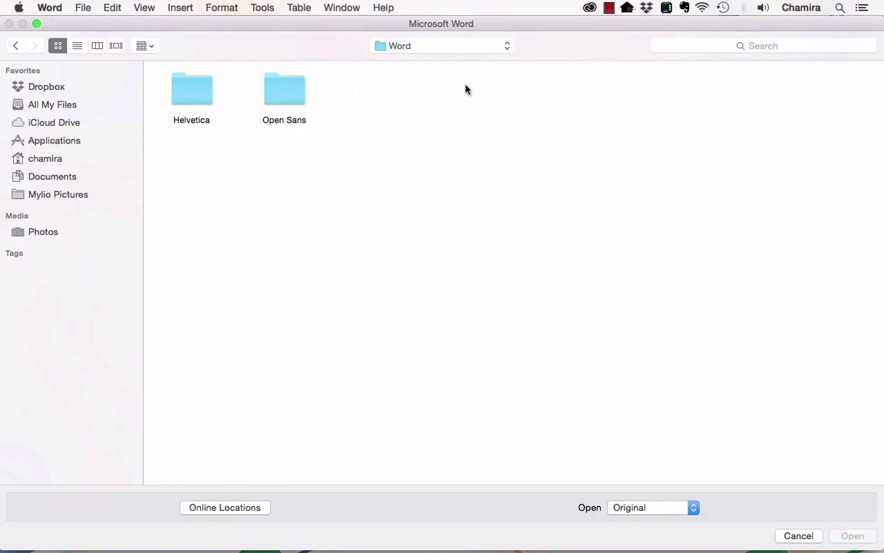
pyautogui.click(191, 91)
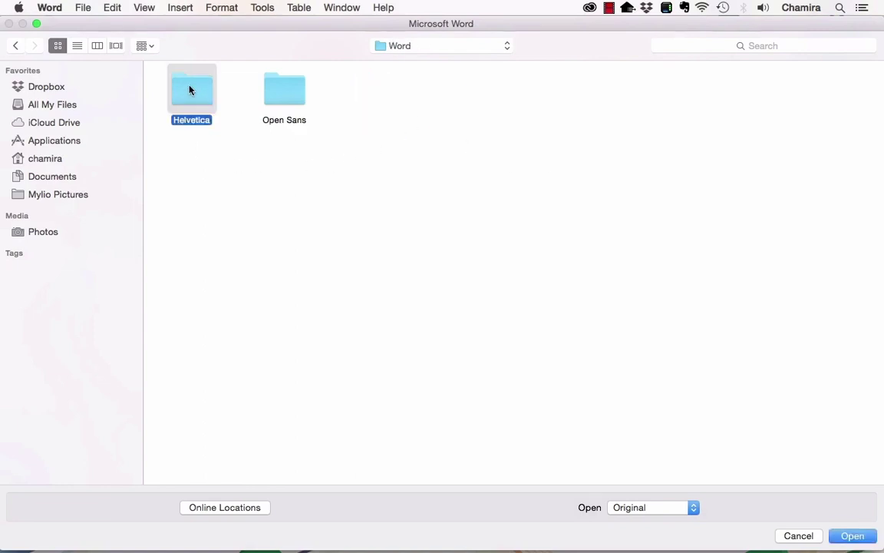
pyautogui.doubleClick(190, 90)
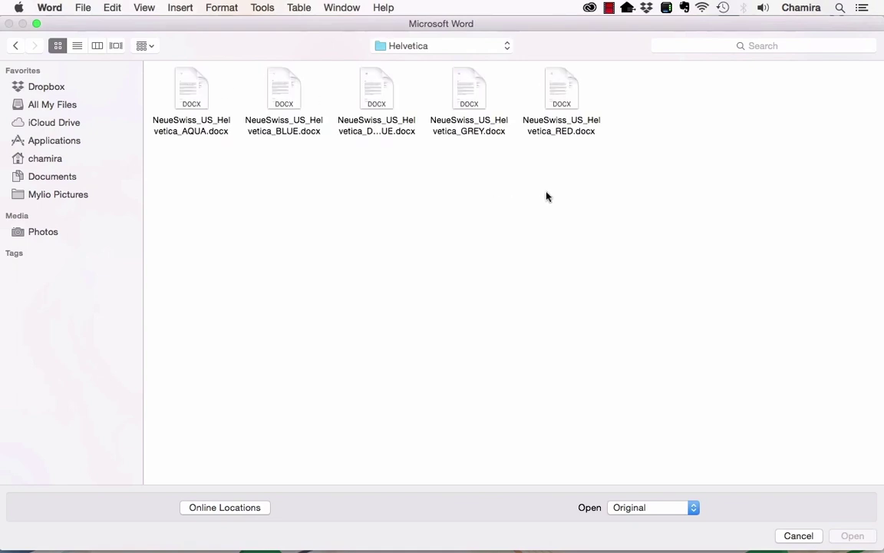
pyautogui.click(562, 100)
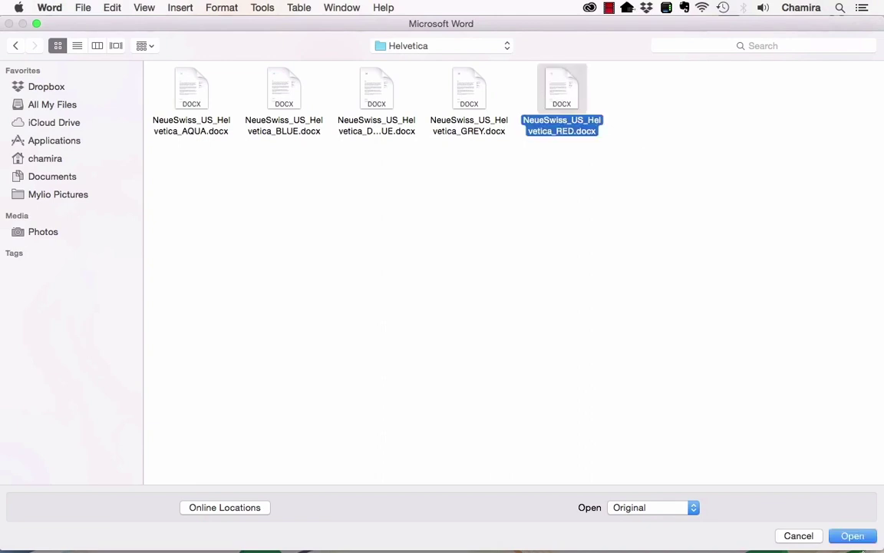
pyautogui.click(853, 535)
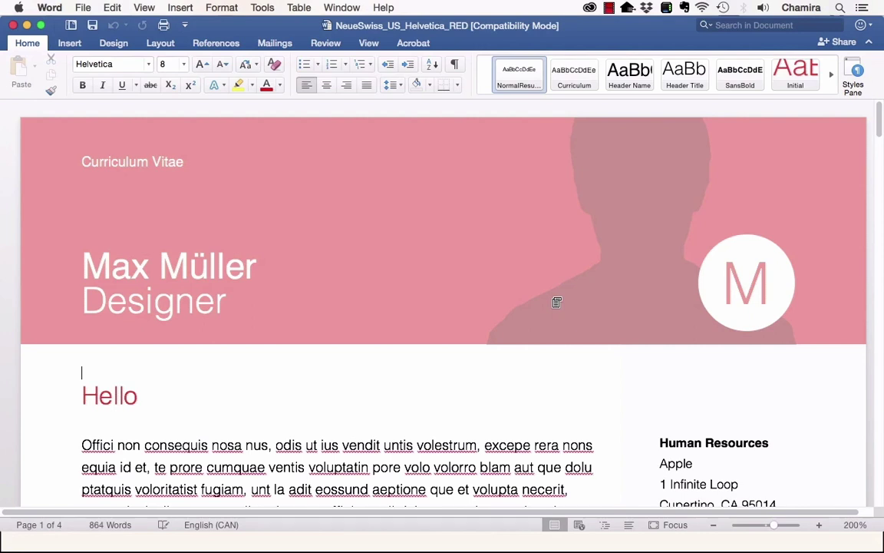
# Look through the template's cover letter and resume pages, examining the header, work history, information and skills sections
pyautogui.scroll(-20, 556, 301)
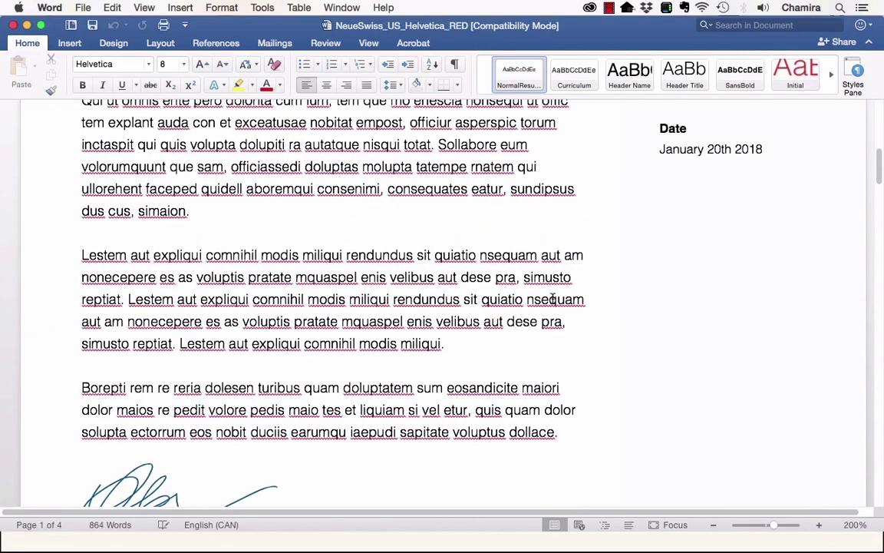
pyautogui.scroll(-5, 551, 298)
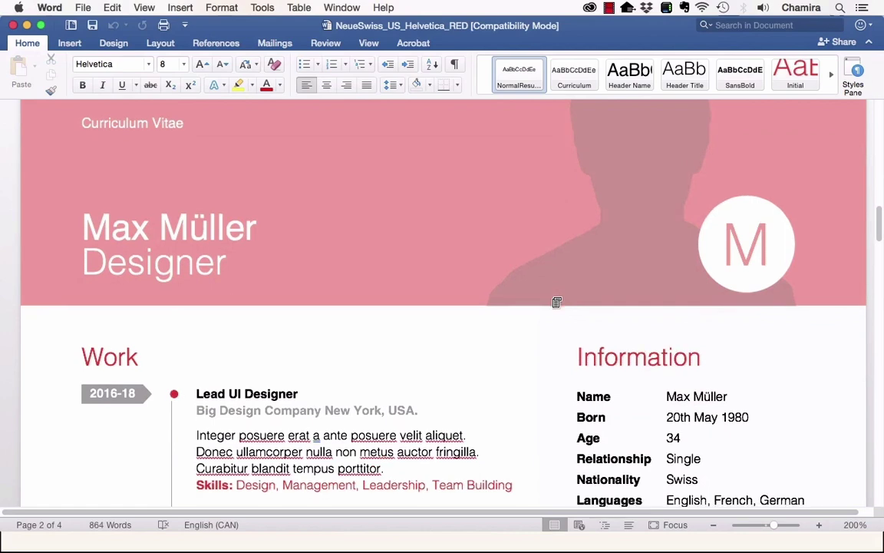
pyautogui.scroll(-10, 552, 298)
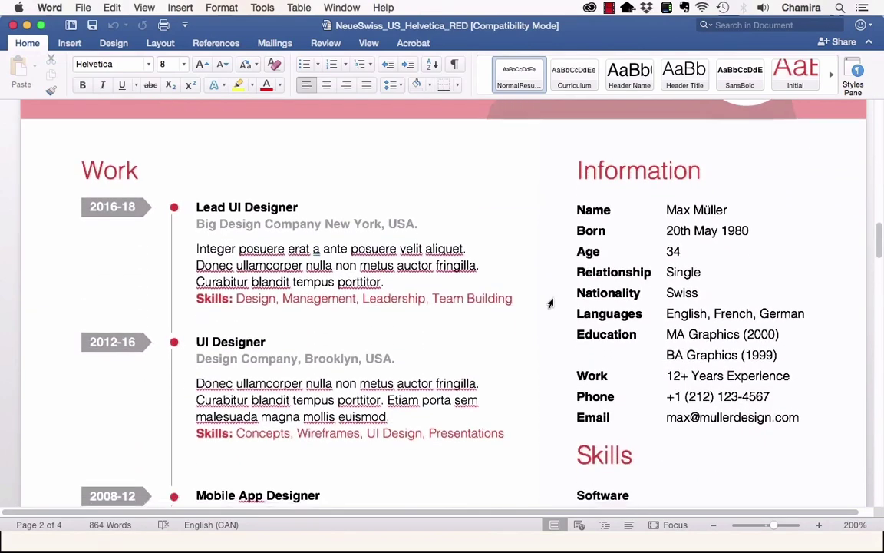
pyautogui.scroll(-10, 551, 303)
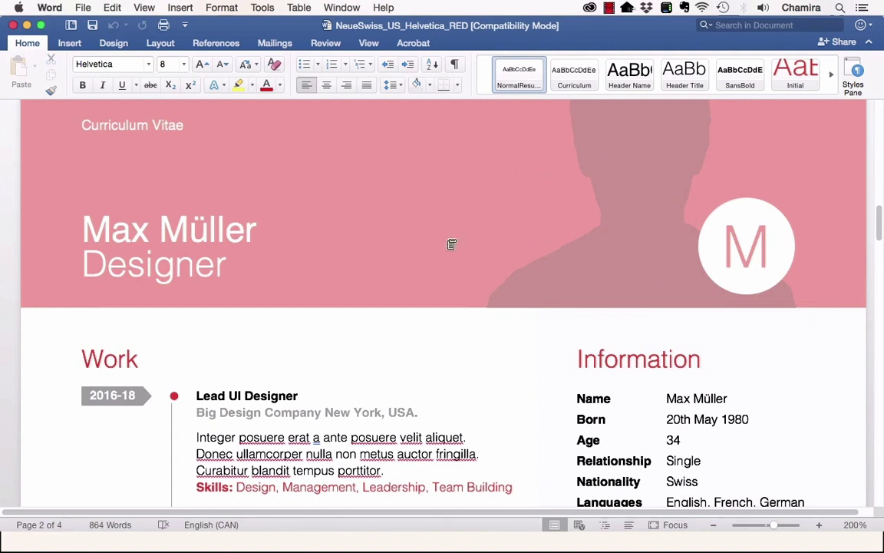
pyautogui.scroll(2, 412, 207)
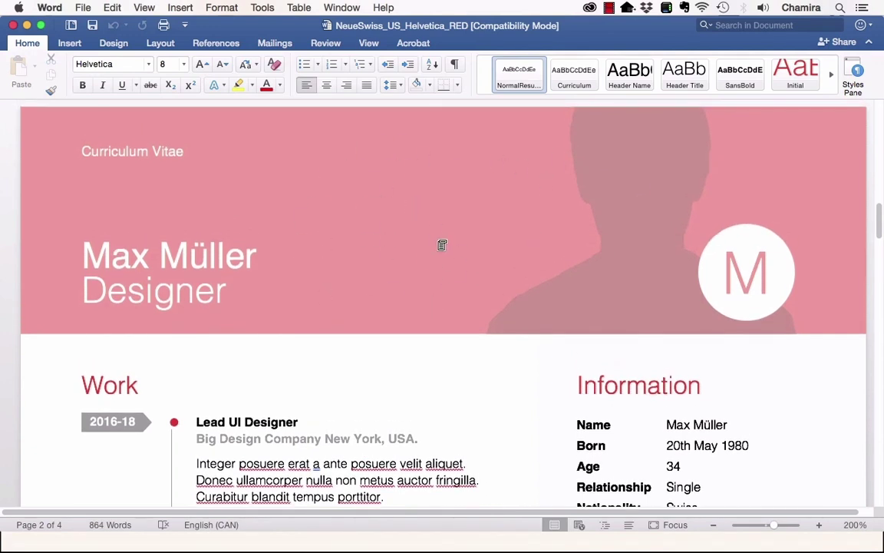
pyautogui.scroll(-15, 441, 245)
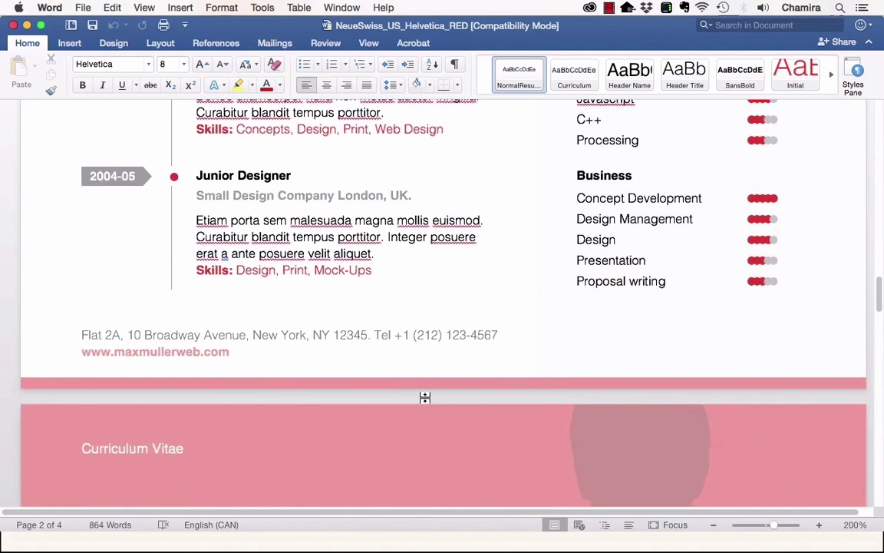
pyautogui.scroll(15, 258, 340)
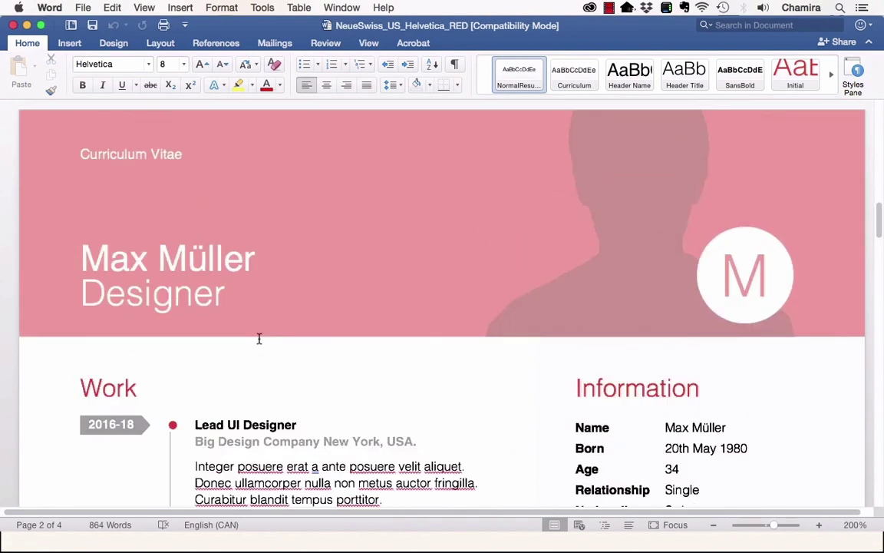
pyautogui.scroll(2, 259, 338)
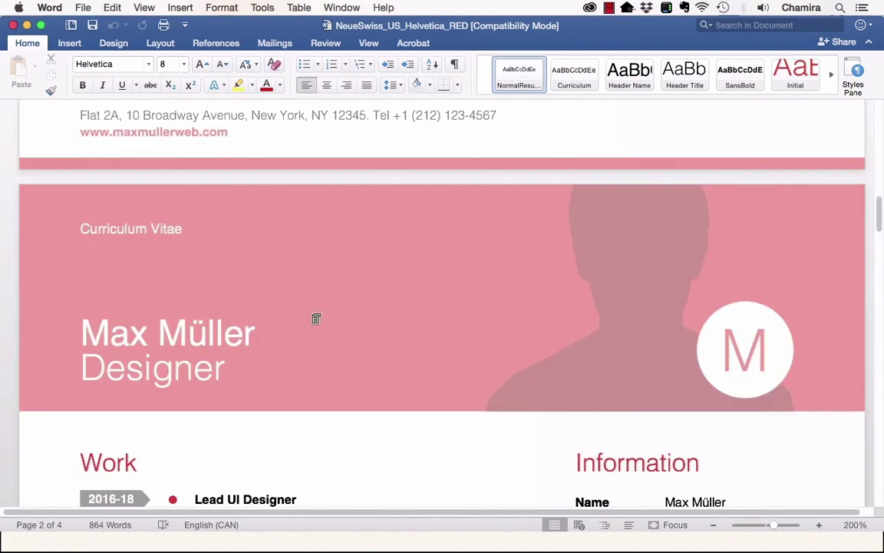
# Open the resume page's header for editing and replace the sample name with the applicant's full name
pyautogui.doubleClick(368, 268)
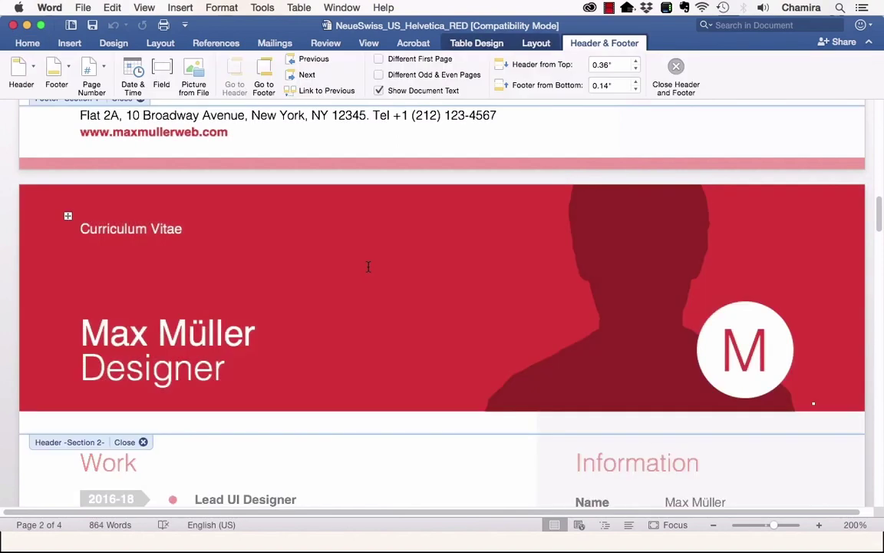
pyautogui.scroll(-2, 369, 266)
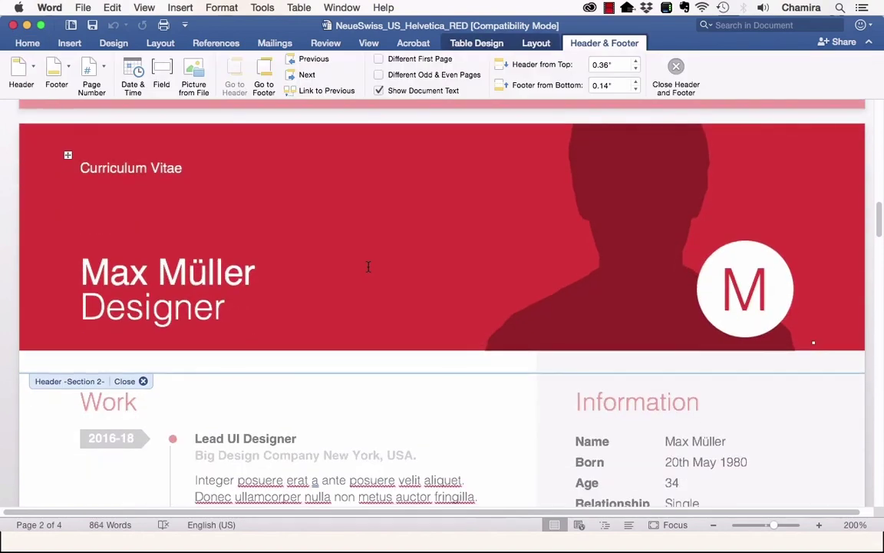
pyautogui.click(184, 273)
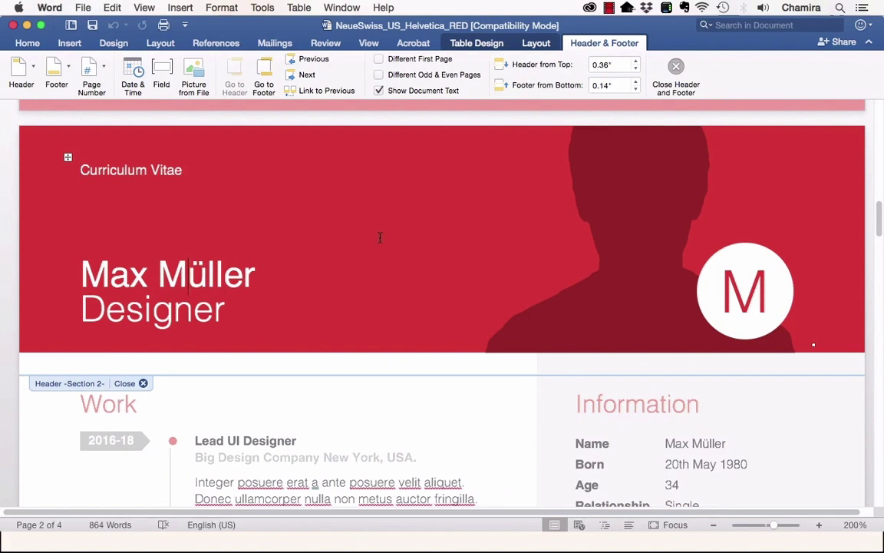
pyautogui.click(252, 275)
pyautogui.hotkey('alt', 'BackSpace')
pyautogui.hotkey('alt', 'BackSpace')
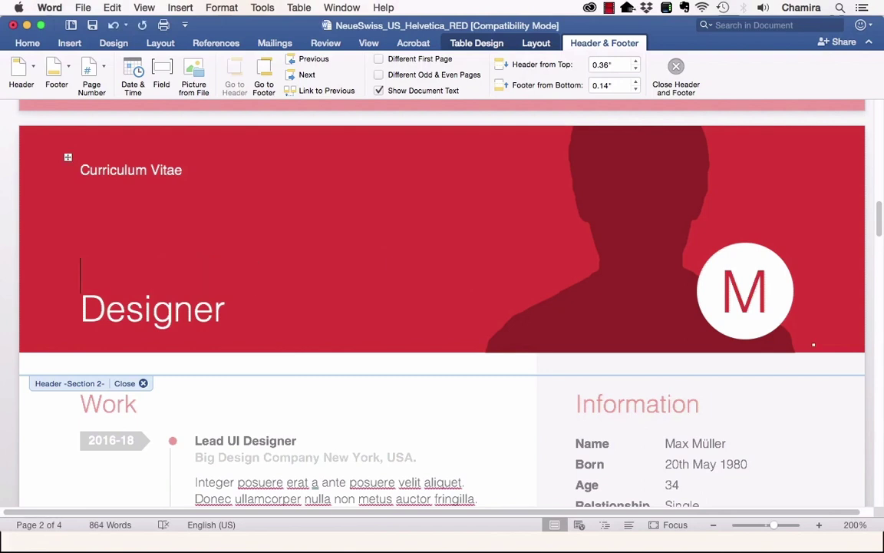
pyautogui.write('Jane Doe')
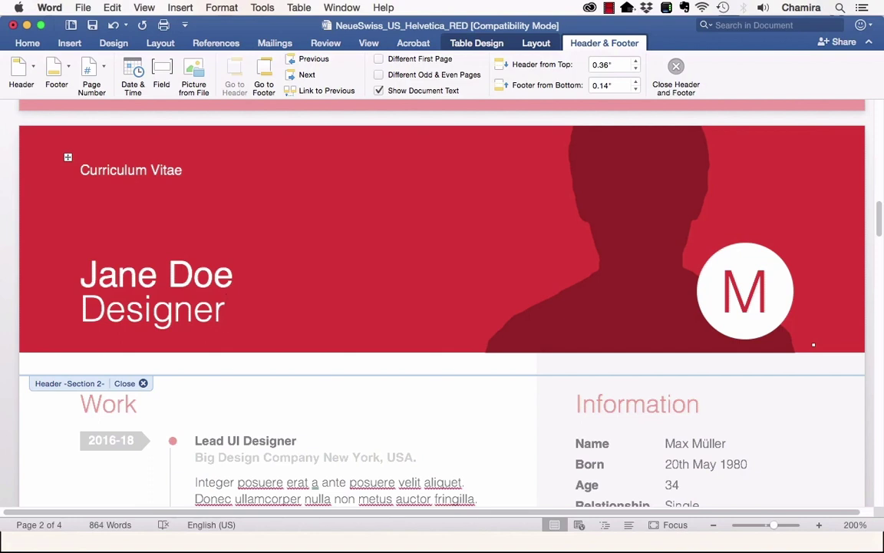
# Replace the job title under the name in the header with "UI Designer"
pyautogui.press('BackSpace')
pyautogui.press('BackSpace')
pyautogui.press('BackSpace')
pyautogui.press('BackSpace')
pyautogui.press('BackSpace')
pyautogui.press('BackSpace')
pyautogui.press('BackSpace')
pyautogui.press('BackSpace')
pyautogui.write('UI ')
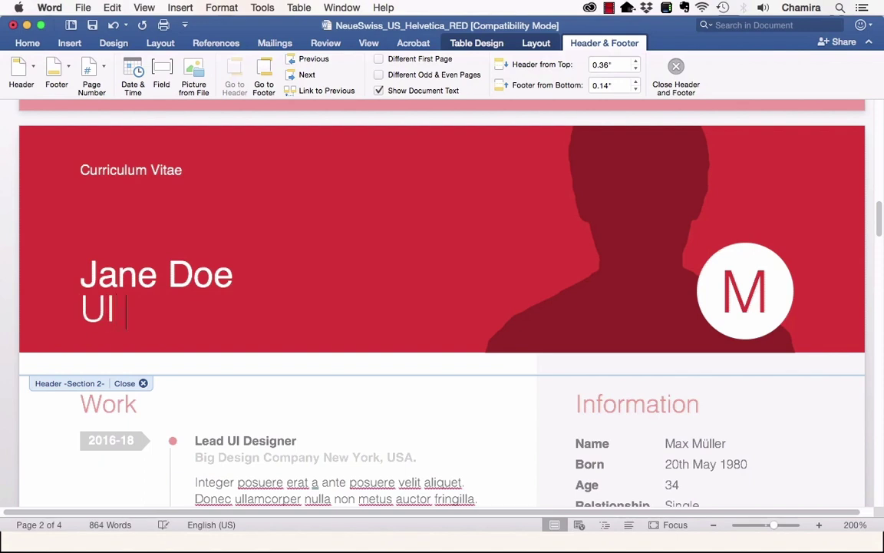
pyautogui.write('Designer')
# Delete the white circle with the initial M from the resume header
pyautogui.scroll(-1, 660, 240)
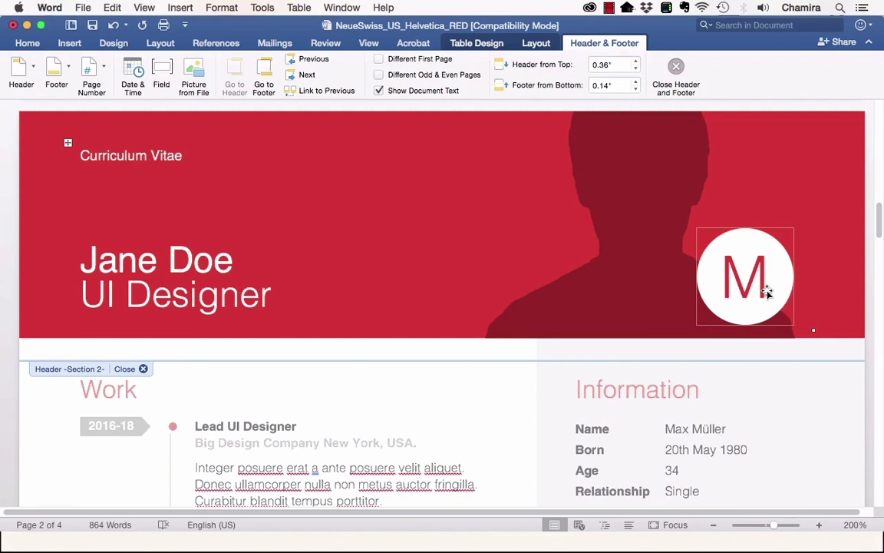
pyautogui.click(744, 252)
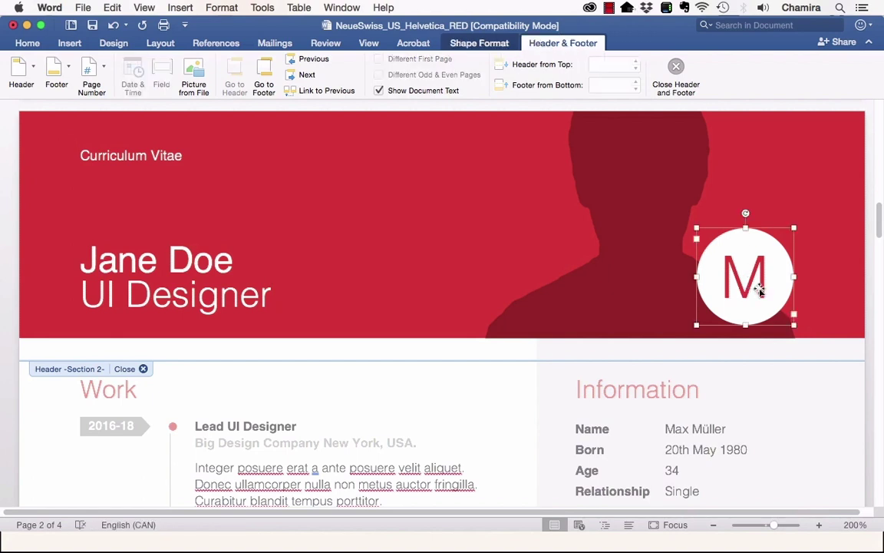
pyautogui.press('Delete')
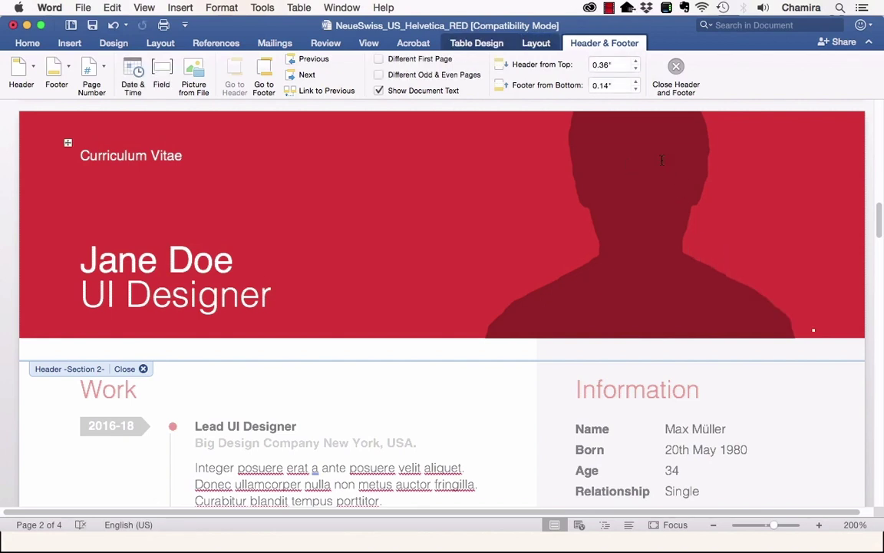
# Replace the silhouette picture in the resume header with the circular portrait PNG from the Files for Course folder, and close the header
pyautogui.click(587, 135)
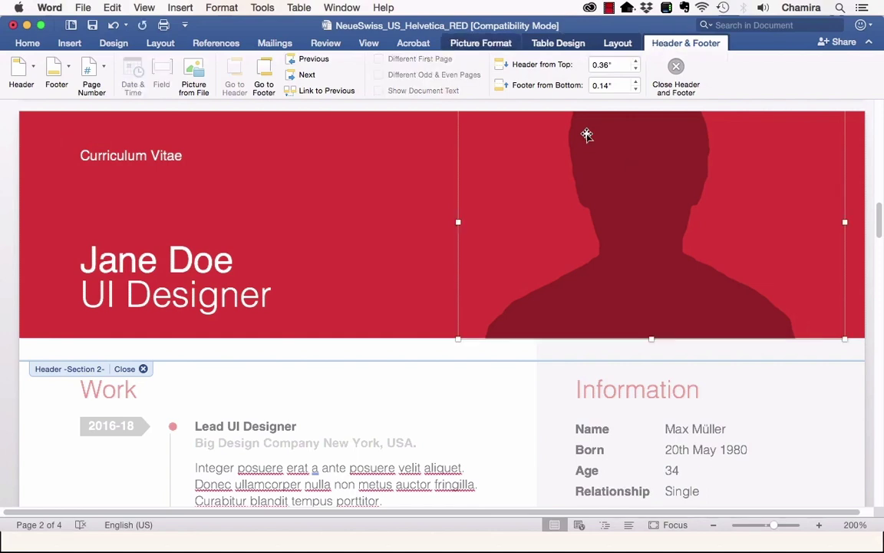
pyautogui.rightClick(587, 135)
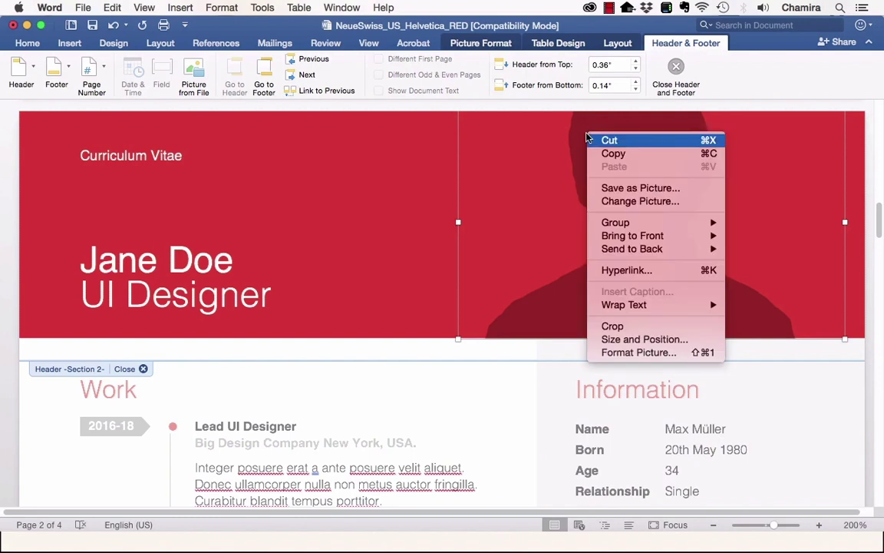
pyautogui.click(617, 201)
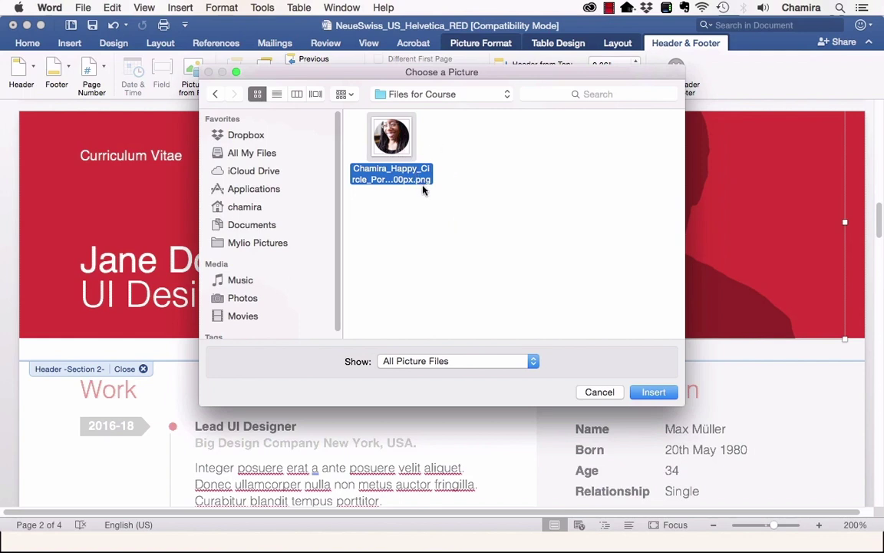
pyautogui.click(654, 392)
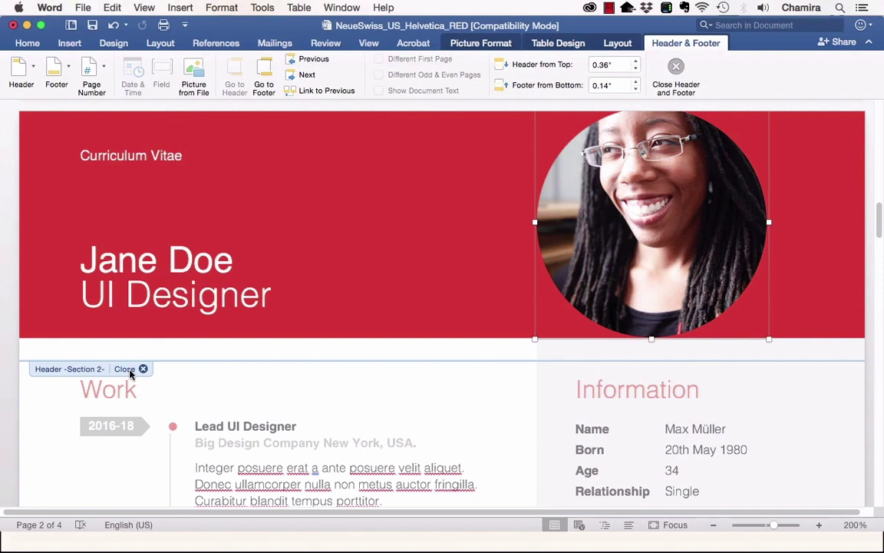
pyautogui.click(130, 372)
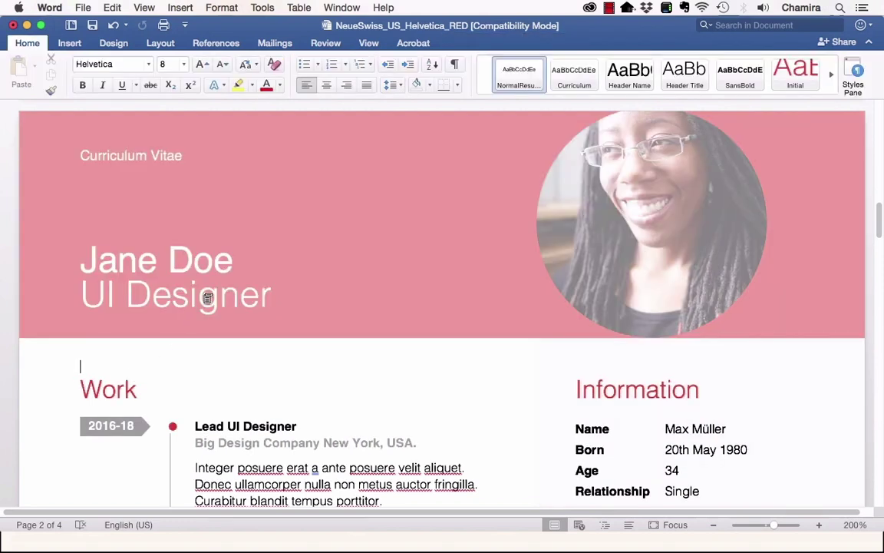
pyautogui.scroll(-6, 206, 296)
pyautogui.scroll(-15, 203, 295)
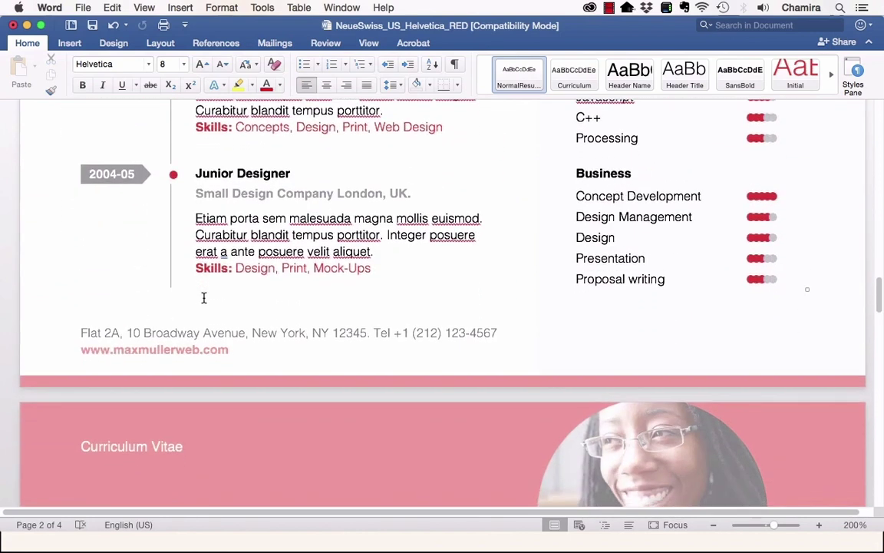
pyautogui.click(144, 339)
pyautogui.doubleClick(139, 341)
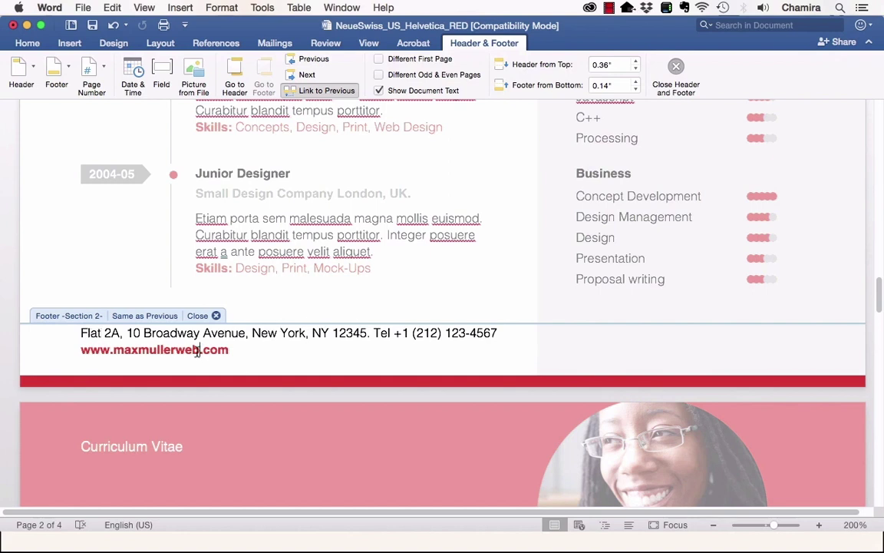
pyautogui.click(116, 352)
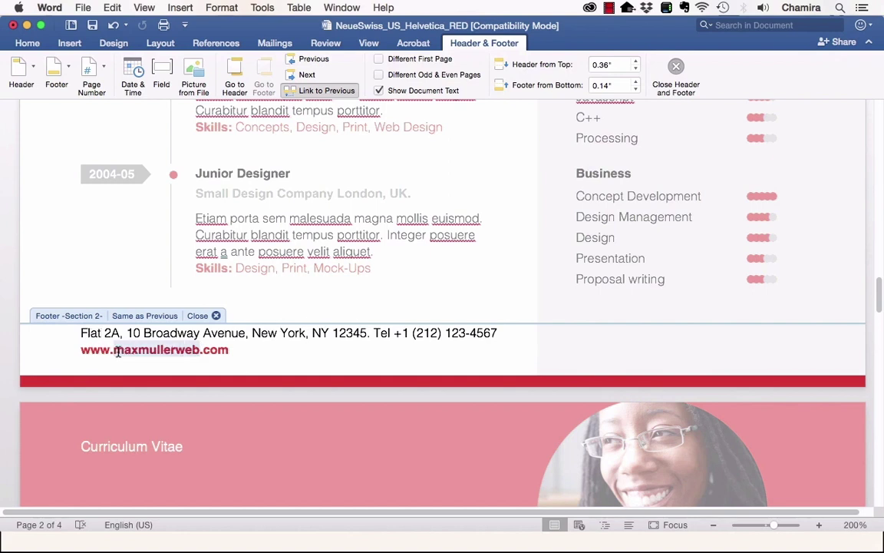
pyautogui.write('YourWebsite')
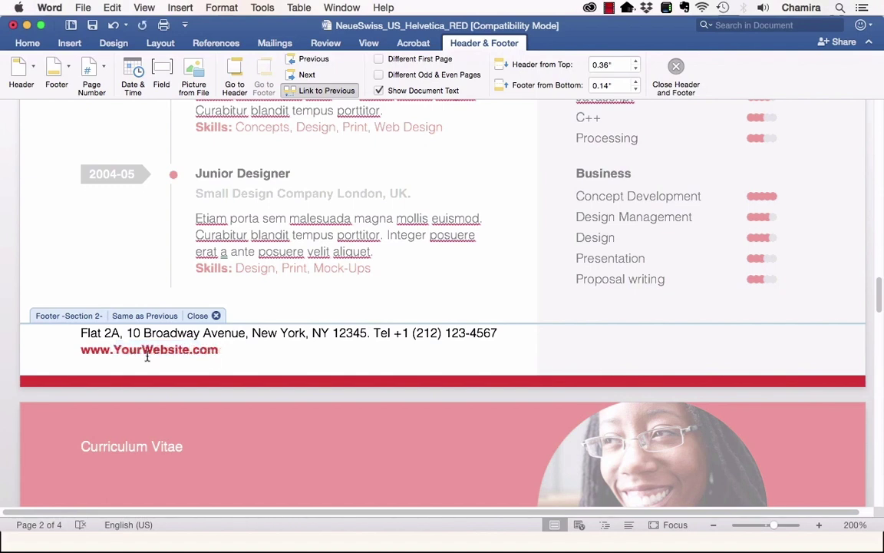
pyautogui.click(217, 315)
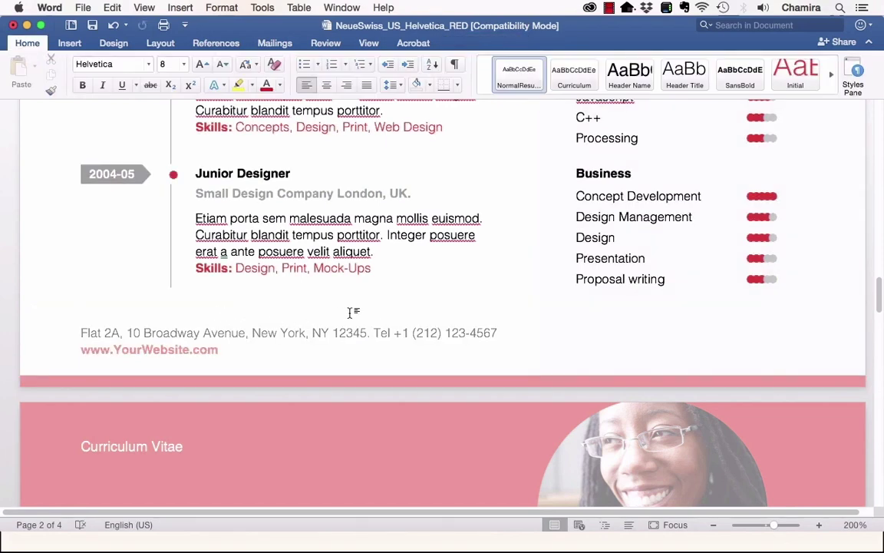
# Delete the Born, Relationship and Nationality lines from the resume's Information section
pyautogui.scroll(5, 361, 306)
pyautogui.scroll(15, 360, 309)
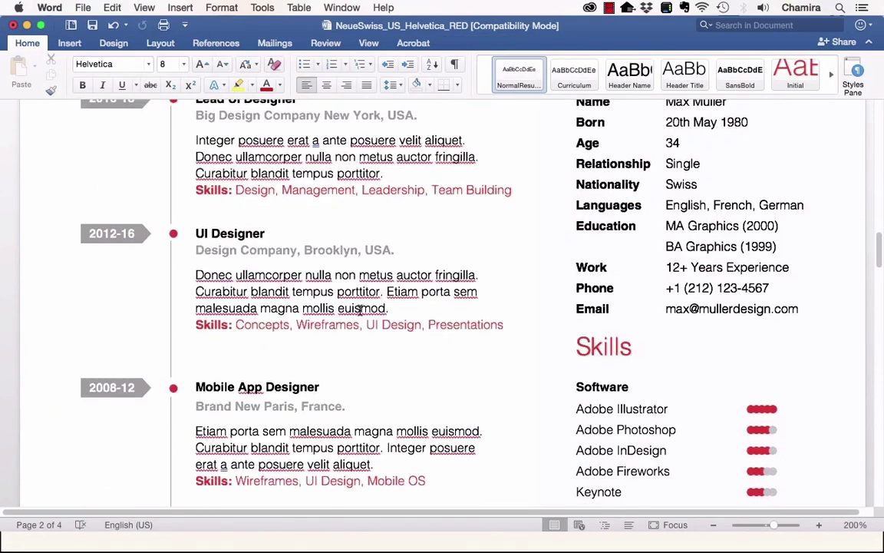
pyautogui.scroll(-1, 361, 311)
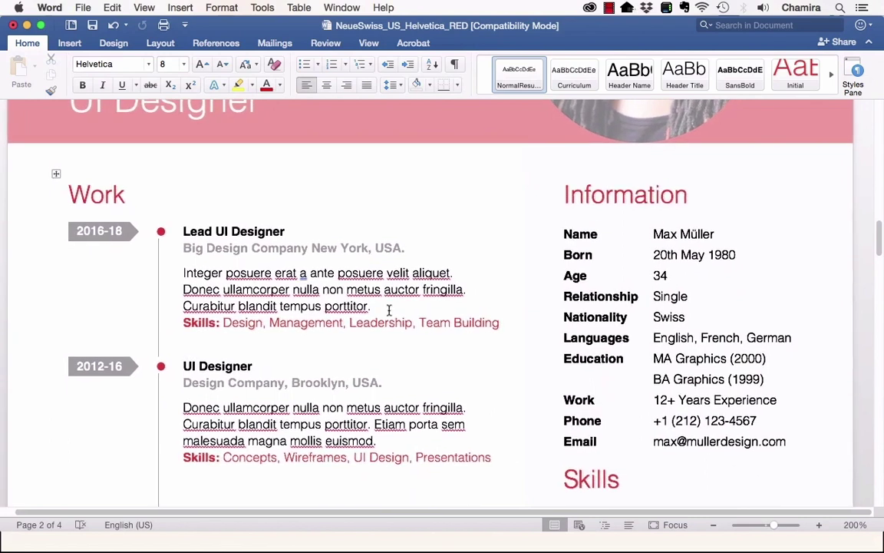
pyautogui.click(649, 201)
pyautogui.click(606, 323)
pyautogui.click(611, 321)
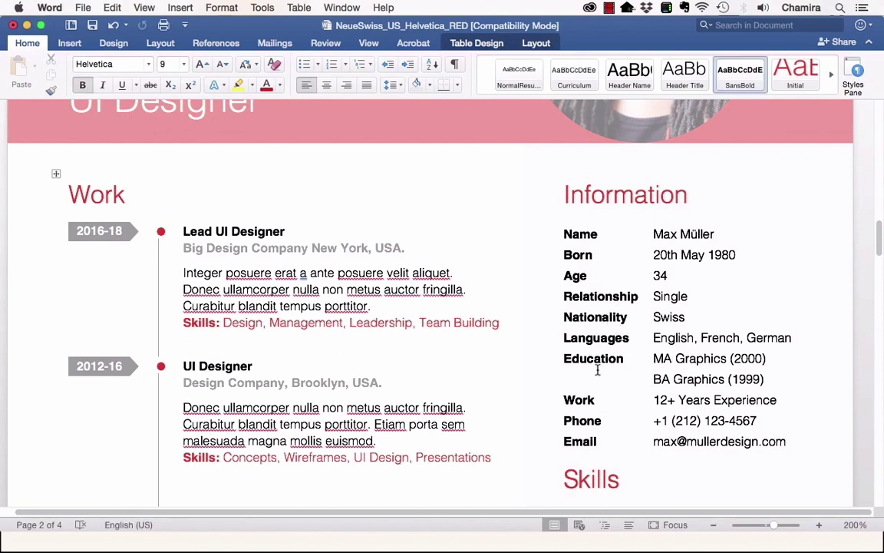
pyautogui.click(566, 374)
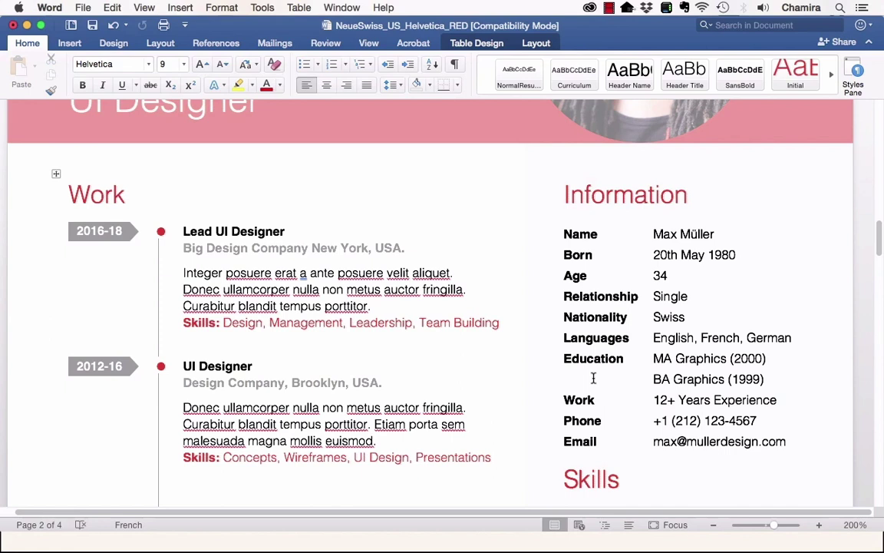
pyautogui.moveTo(565, 254); pyautogui.dragTo(738, 255)
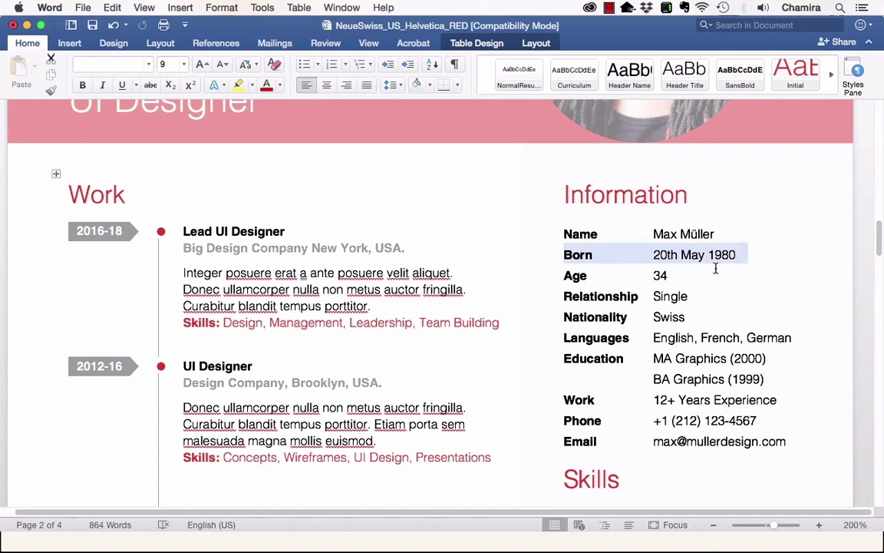
pyautogui.press('BackSpace')
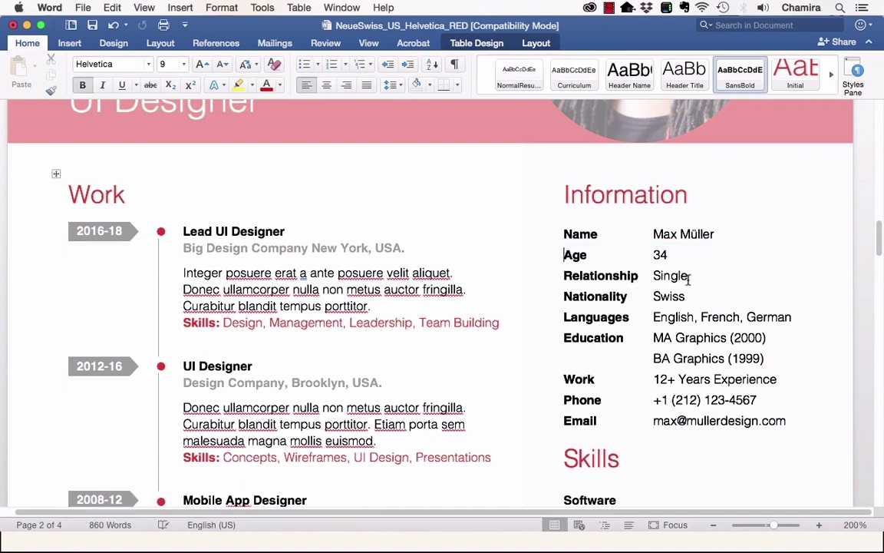
pyautogui.moveTo(566, 275); pyautogui.dragTo(700, 282)
pyautogui.press('BackSpace')
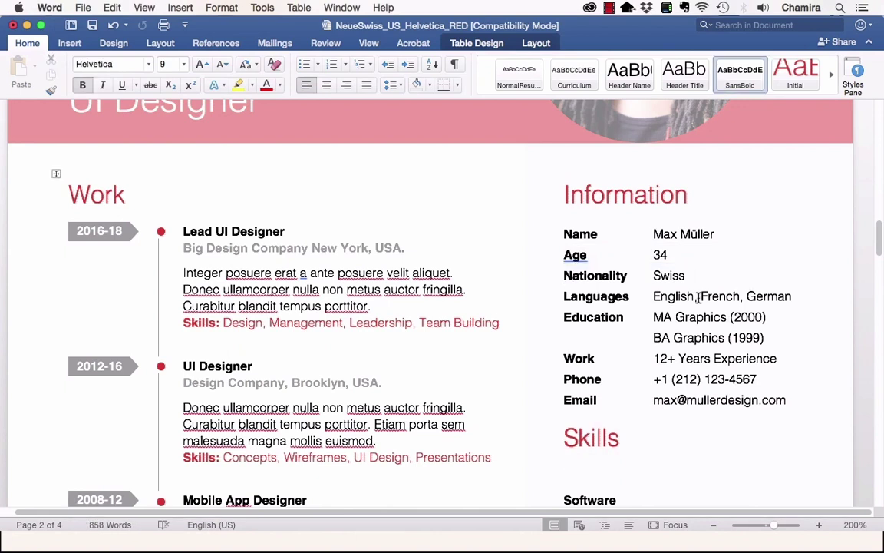
pyautogui.doubleClick(639, 274)
pyautogui.moveTo(639, 274); pyautogui.dragTo(691, 278)
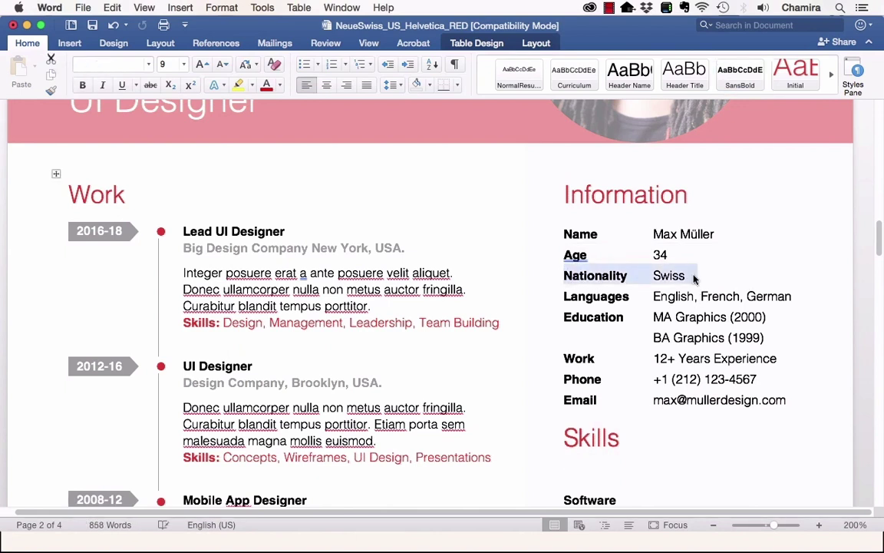
pyautogui.press('BackSpace')
# Remove the MA Graphics (2000) entry so that BA Graphics (1999) directly follows the Education label
pyautogui.moveTo(768, 297); pyautogui.dragTo(657, 296)
pyautogui.press('BackSpace')
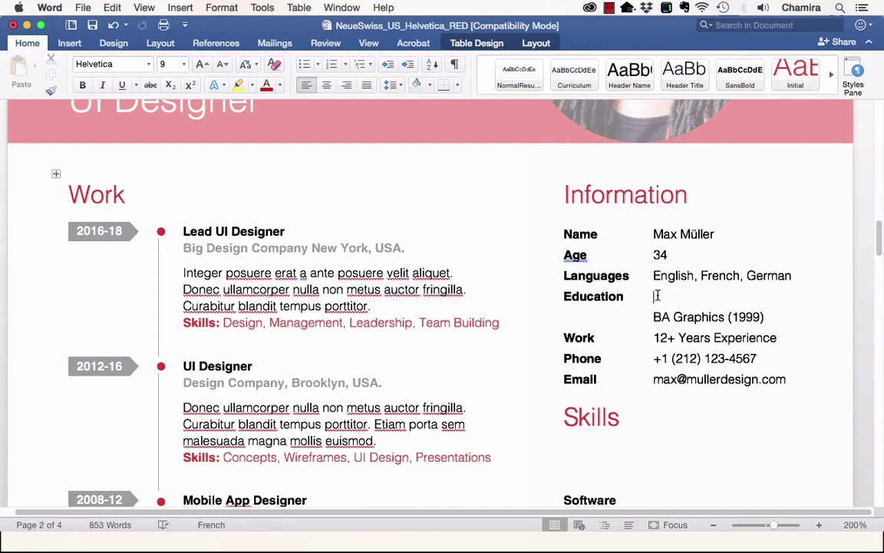
pyautogui.press('BackSpace')
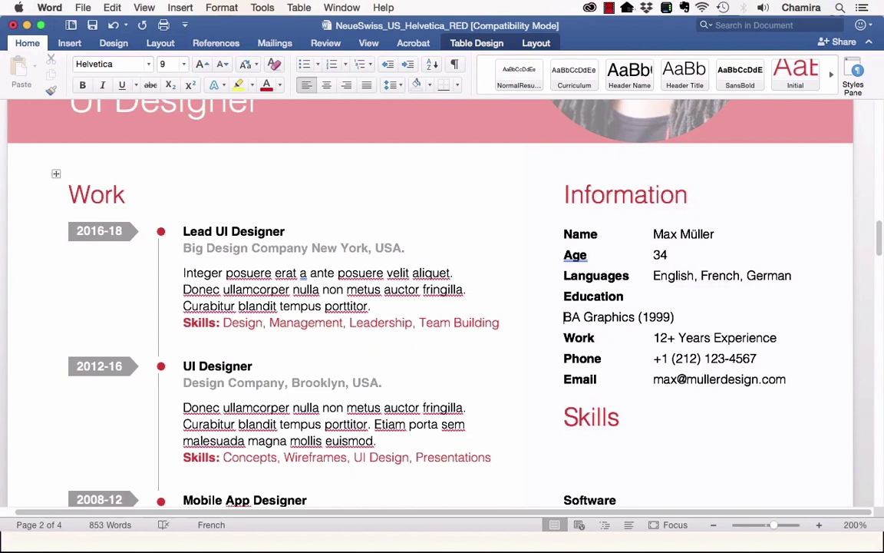
pyautogui.press('BackSpace')
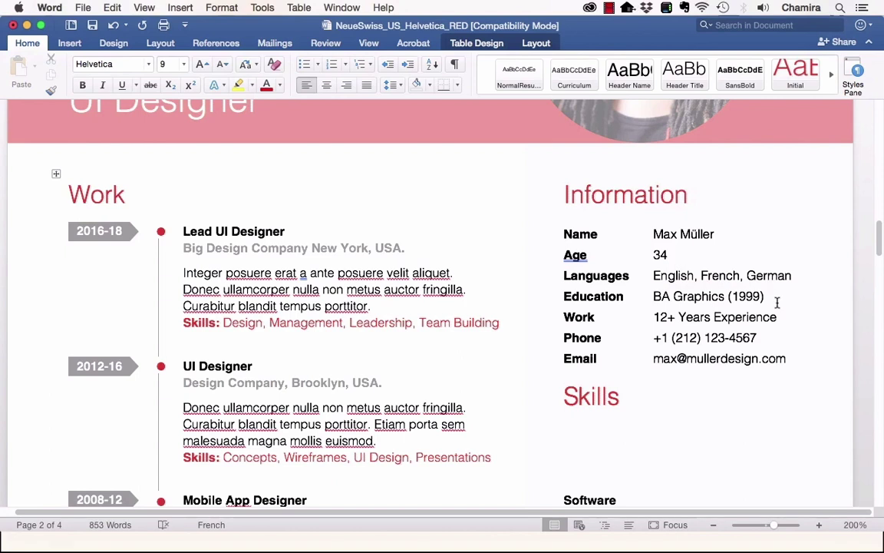
# Add "University of Technology" in italics on an aligned line below BA Graphics (1999)
pyautogui.press('Return')
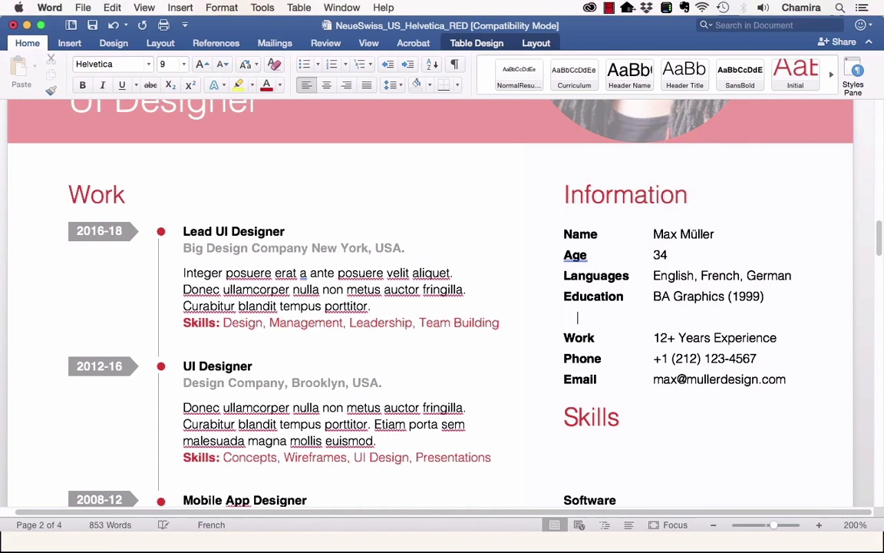
pyautogui.press('Tab')
pyautogui.write('University of Technology')
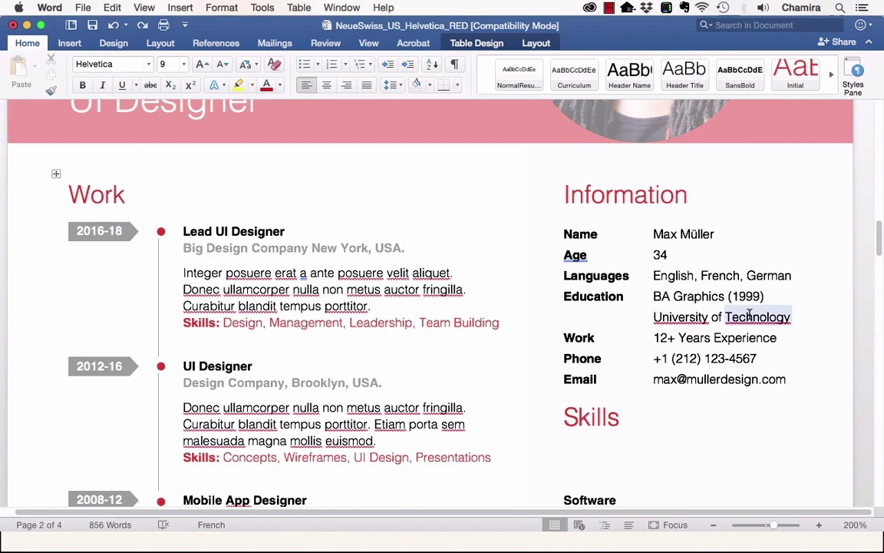
pyautogui.tripleClick(749, 315)
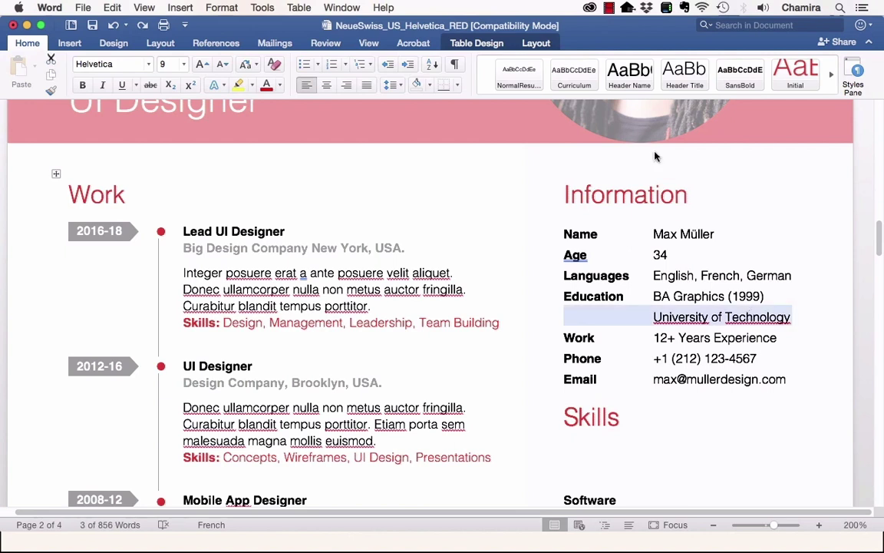
pyautogui.click(103, 86)
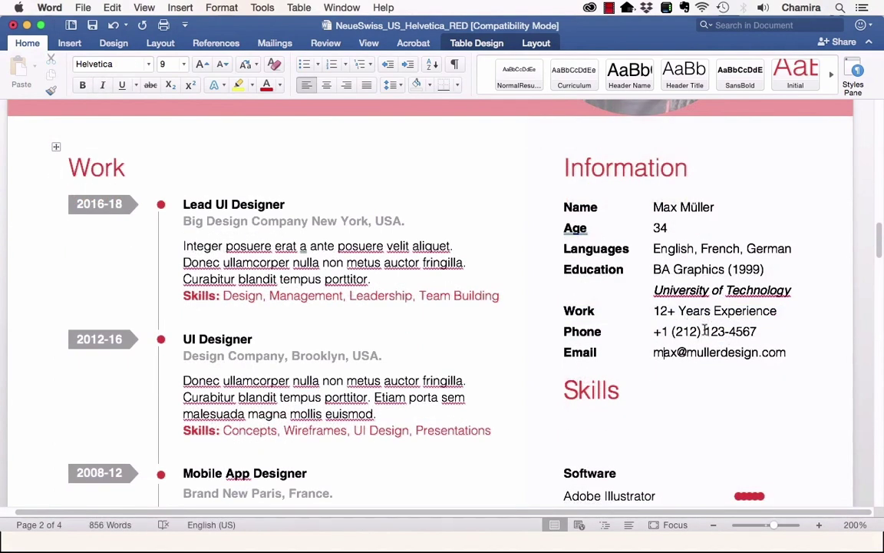
# Replace the sample e-mail with the applicant's e-mail address, start a new line below it, and undo the automatic hyperlink
pyautogui.moveTo(787, 352); pyautogui.dragTo(653, 352)
pyautogui.write('janedoe@email.com')
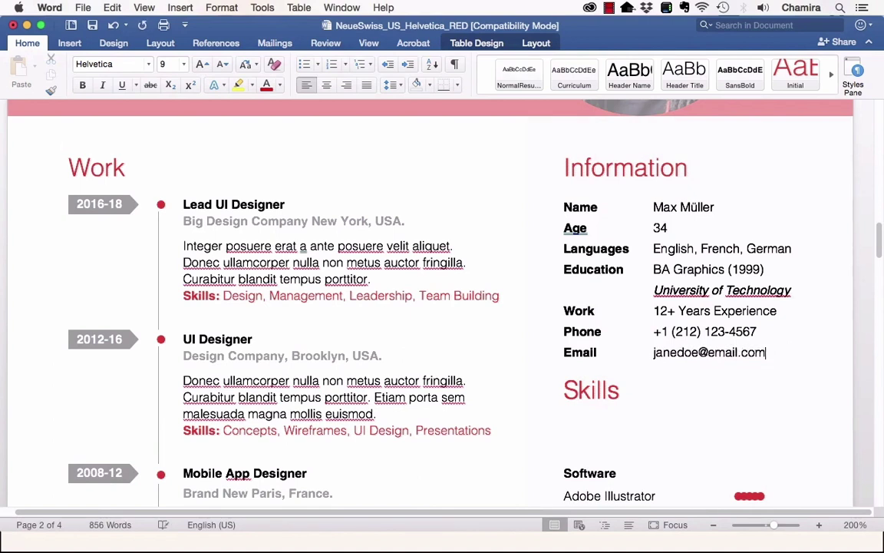
pyautogui.press('Return')
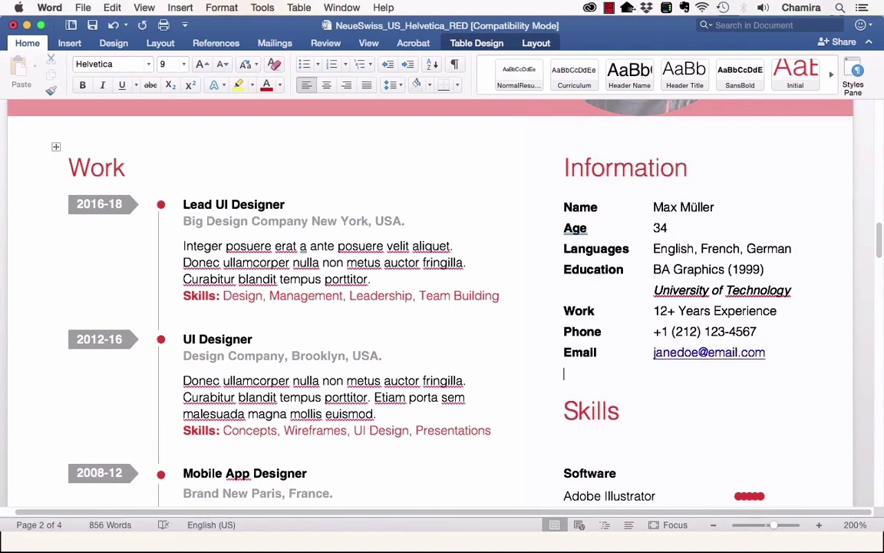
pyautogui.press('super+z')
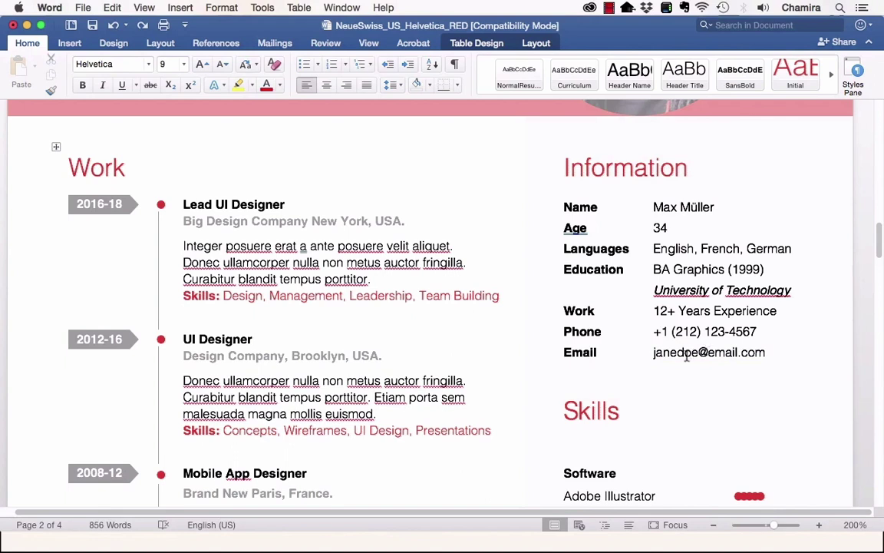
pyautogui.write('Website')
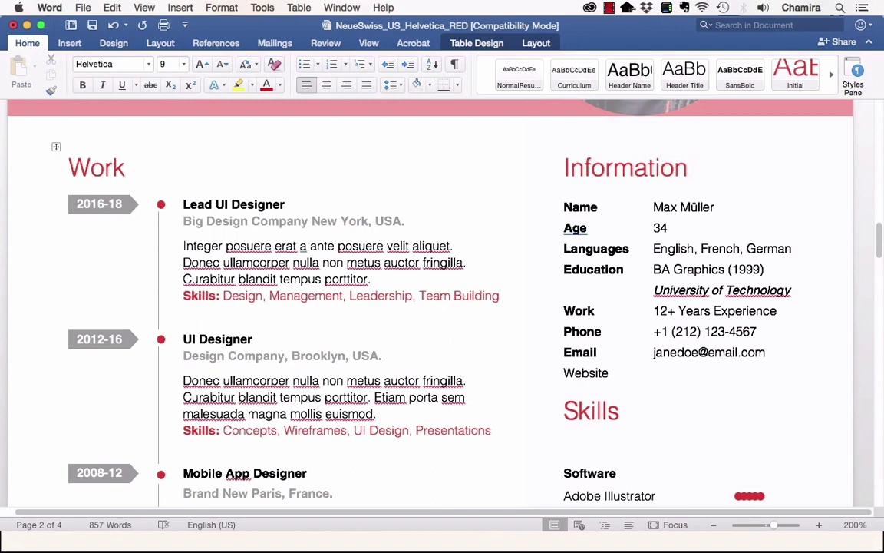
pyautogui.write('www.YourWebsite.com')
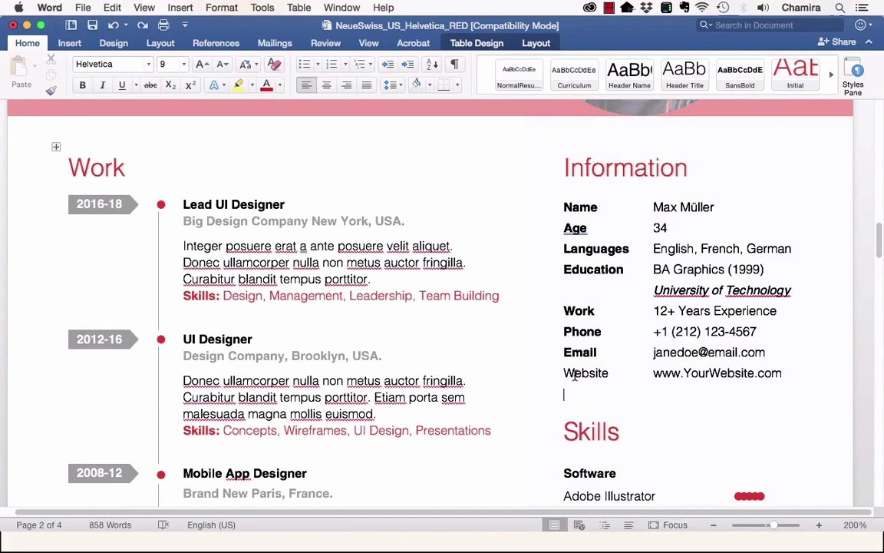
pyautogui.write('Skype       ')
pyautogui.write('  janedoe')
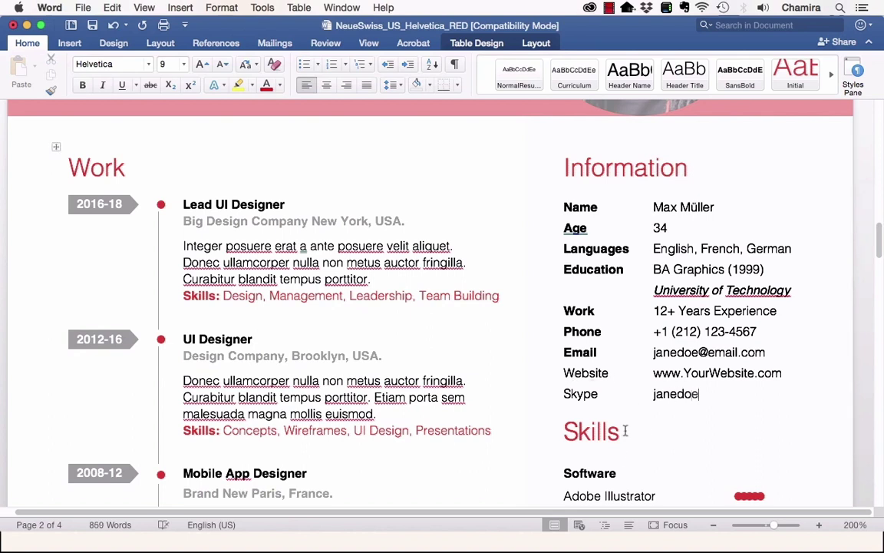
# Space out the rating dots beside Adobe Illustrator and Adobe Photoshop in the Software skills list
pyautogui.scroll(-5, 625, 429)
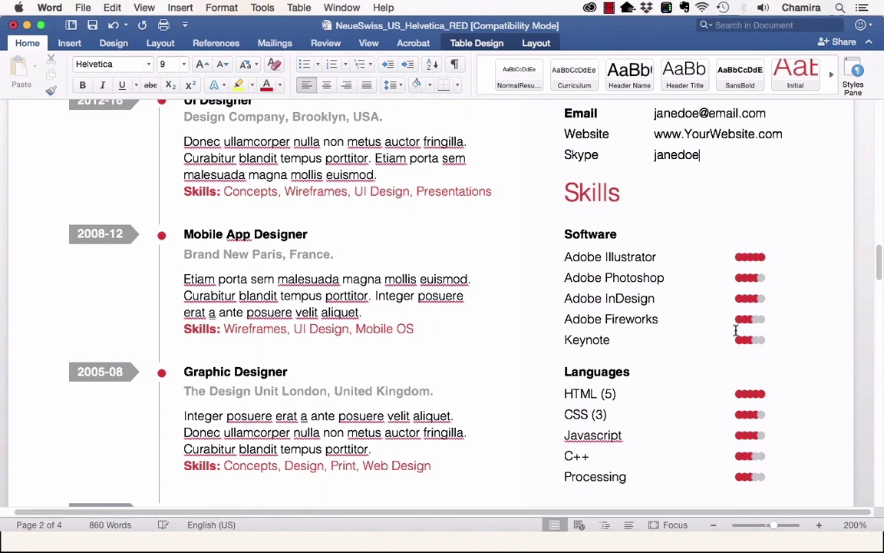
pyautogui.click(751, 263)
pyautogui.write('•••')
pyautogui.press('Down')
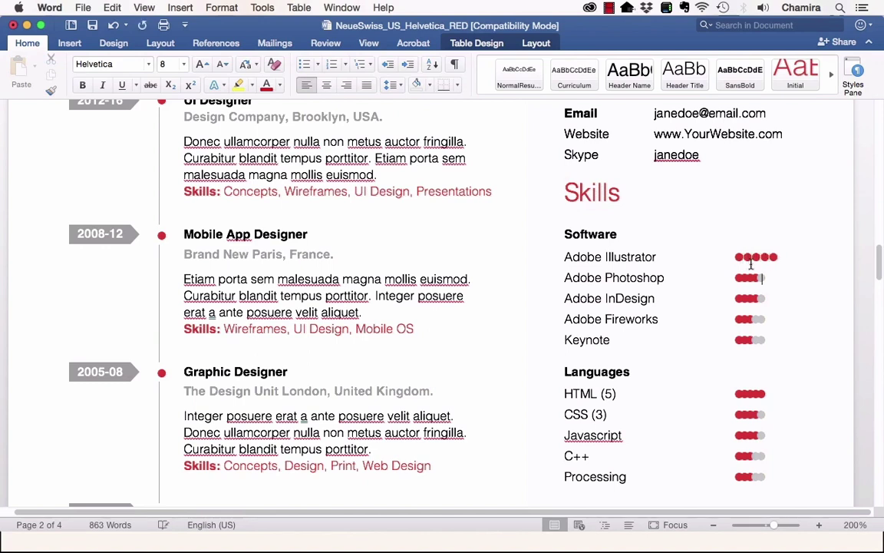
pyautogui.write('•')
# Delete the Adobe Fireworks entry and its rating dots from the Software skills list
pyautogui.scroll(-1, 709, 327)
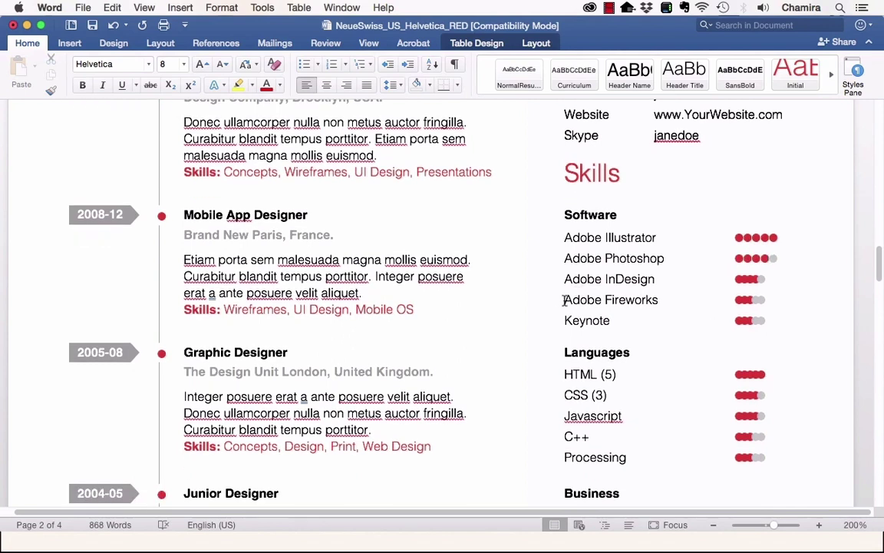
pyautogui.moveTo(566, 299); pyautogui.dragTo(775, 302)
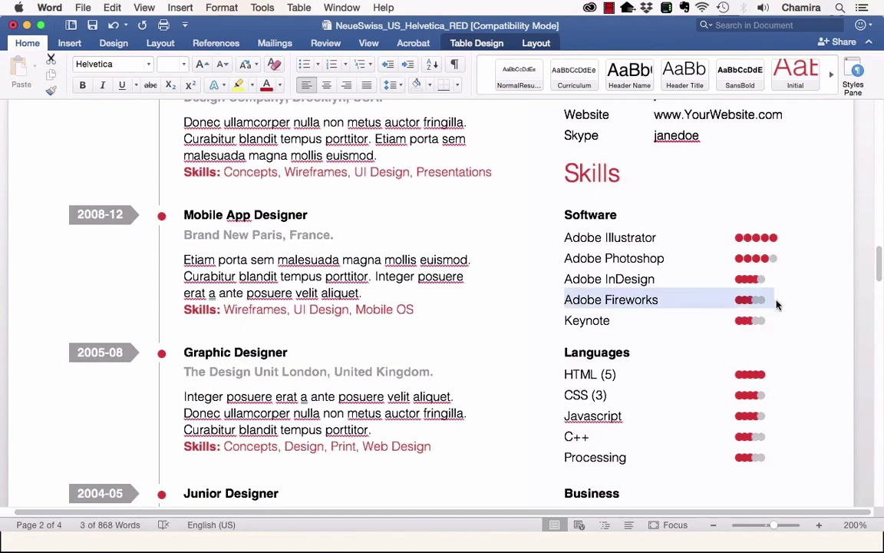
pyautogui.press('BackSpace')
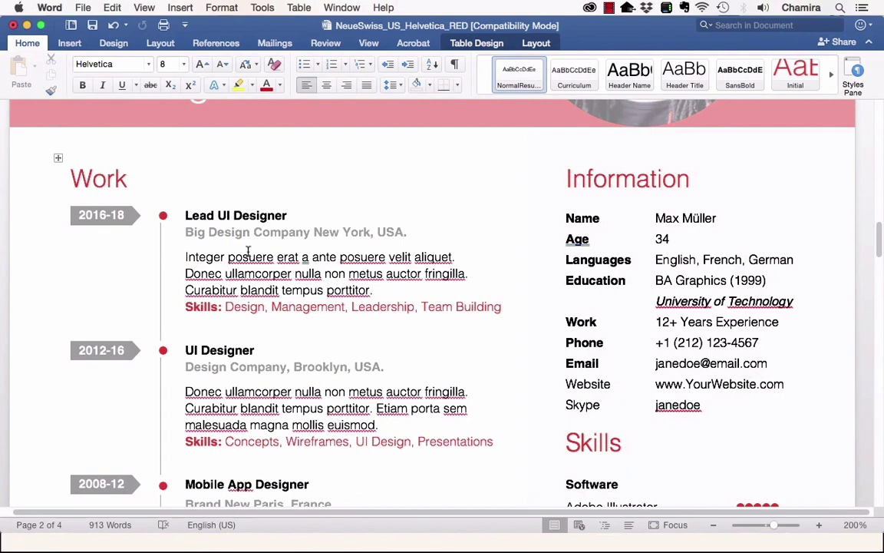
# Examine how the Work section's date, title, company and description cells are laid out for the first entries
pyautogui.click(271, 248)
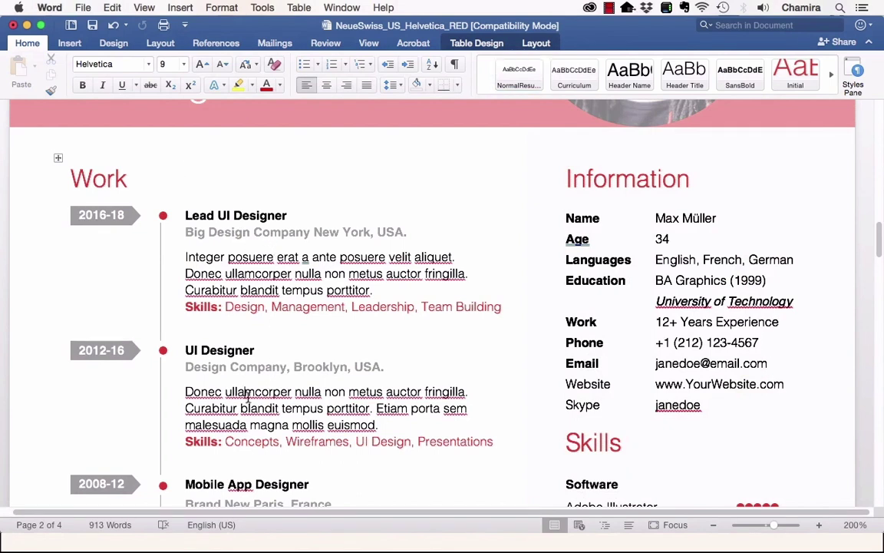
pyautogui.click(220, 208)
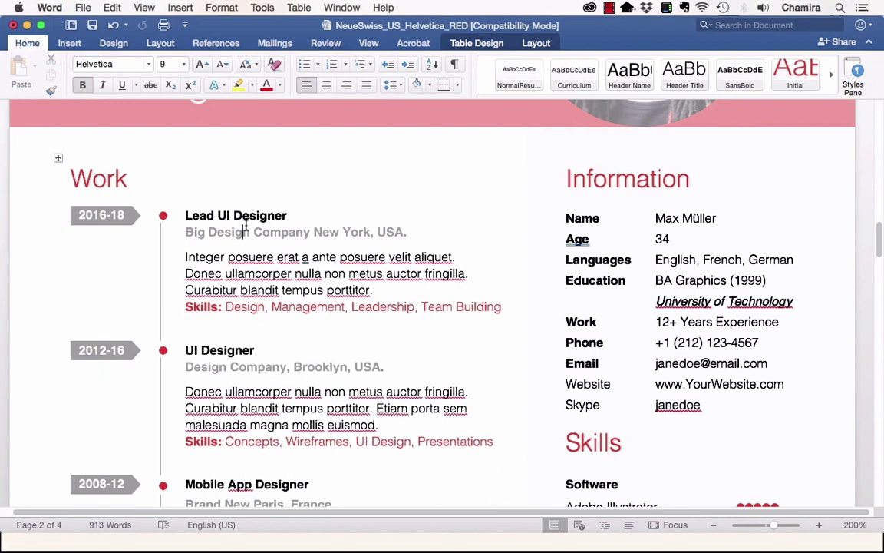
pyautogui.press('Down')
pyautogui.press('Down')
pyautogui.press('Down')
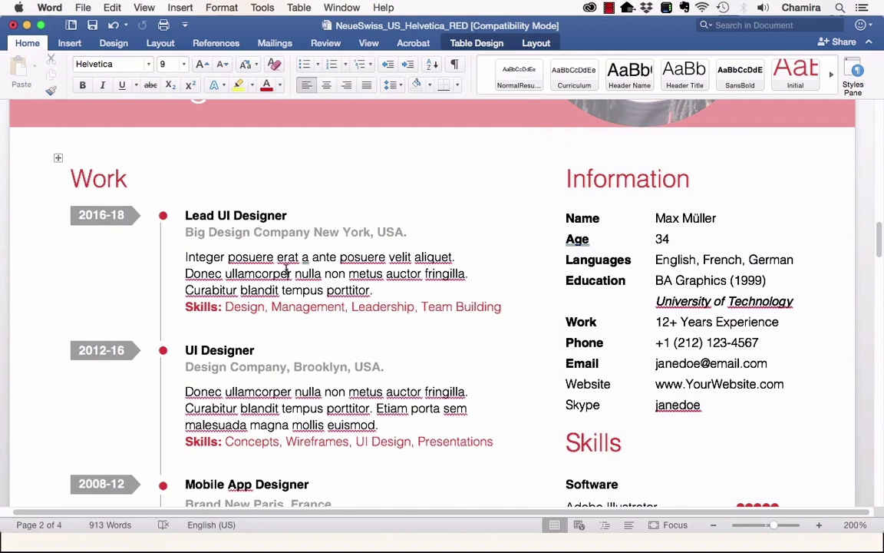
pyautogui.press('Up')
pyautogui.press('Up')
pyautogui.press('Up')
pyautogui.press('Up')
pyautogui.scroll(-1, 150, 217)
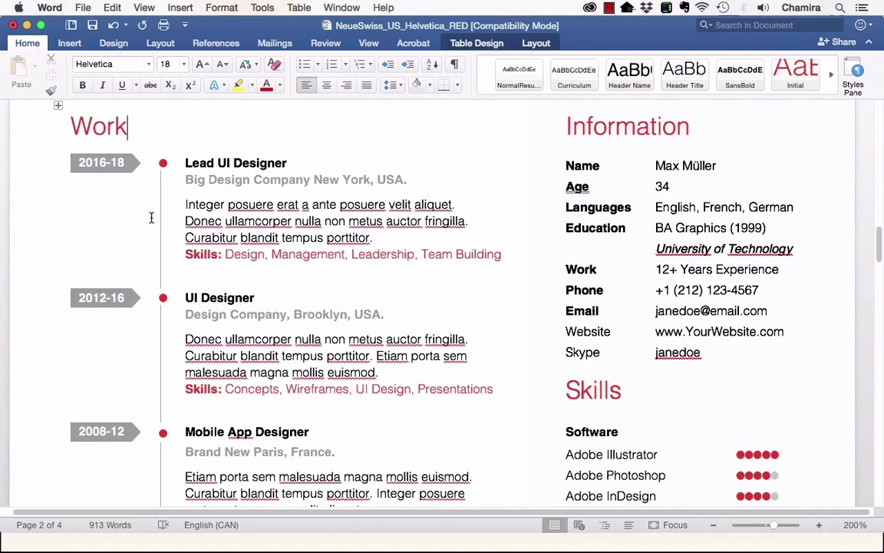
pyautogui.click(101, 167)
pyautogui.click(214, 203)
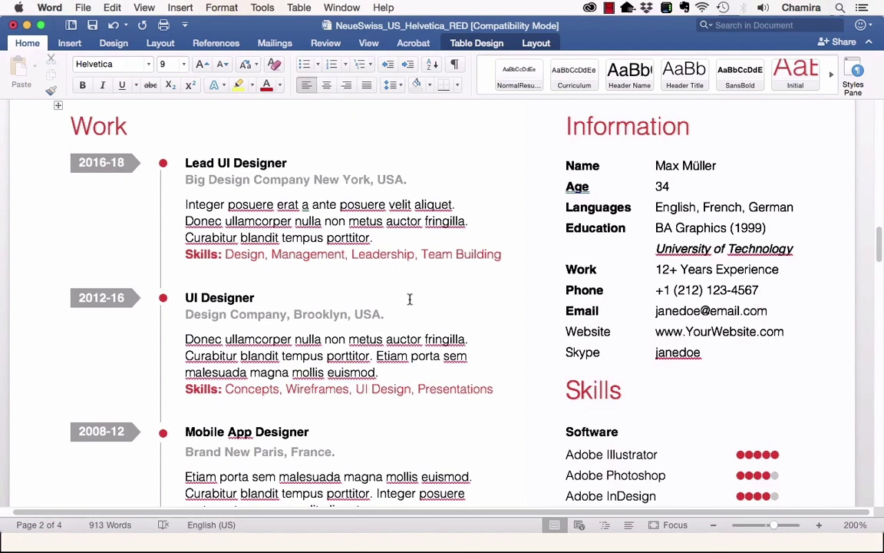
# Delete the description, skills line and company line of the 2004-05 Junior Designer entry in the Work section
pyautogui.scroll(-2, 377, 307)
pyautogui.scroll(-3, 381, 304)
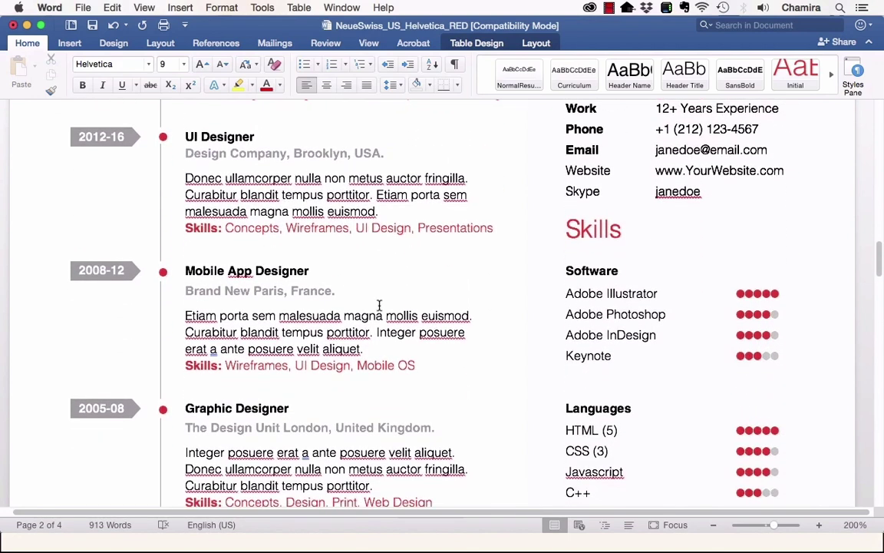
pyautogui.scroll(-3, 379, 305)
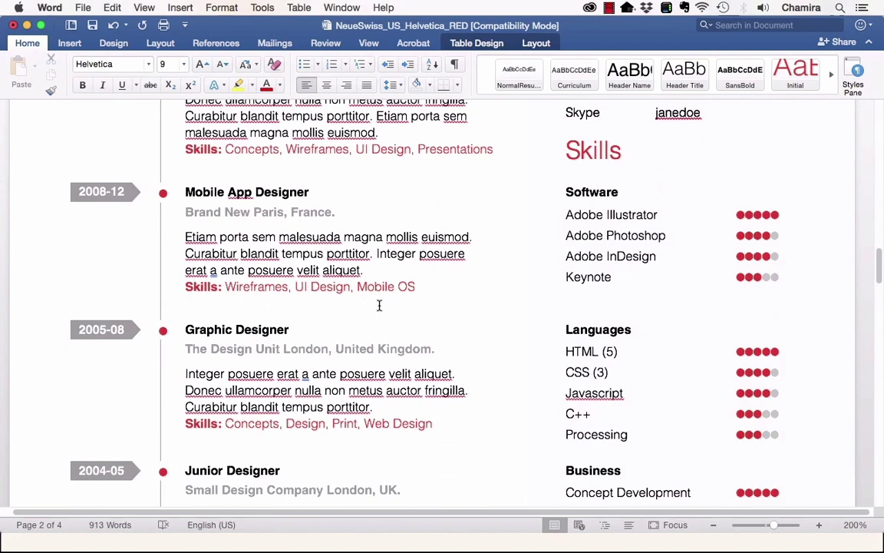
pyautogui.scroll(-4, 379, 306)
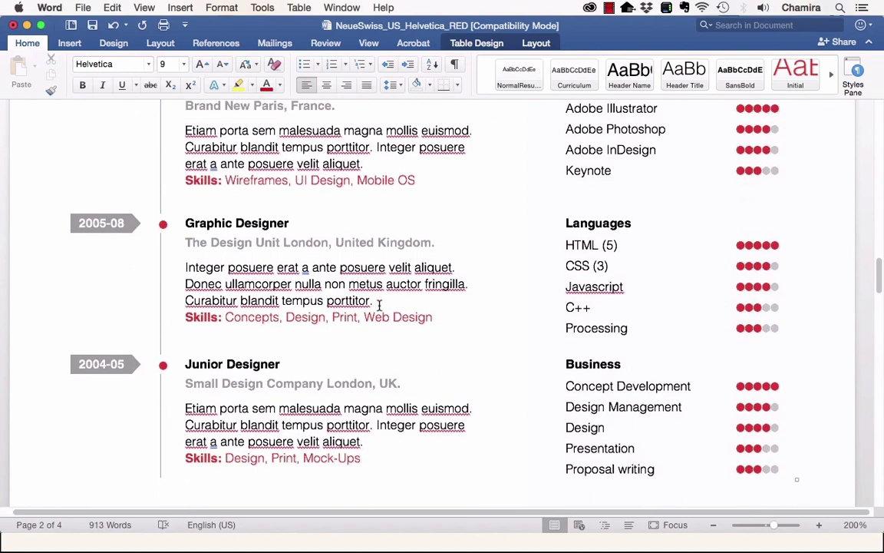
pyautogui.scroll(-4, 379, 306)
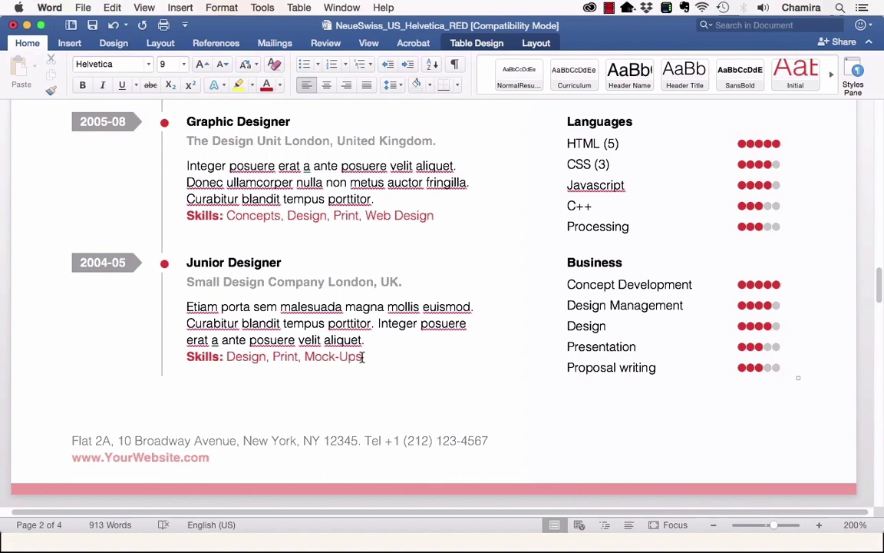
pyautogui.moveTo(363, 357); pyautogui.dragTo(187, 309)
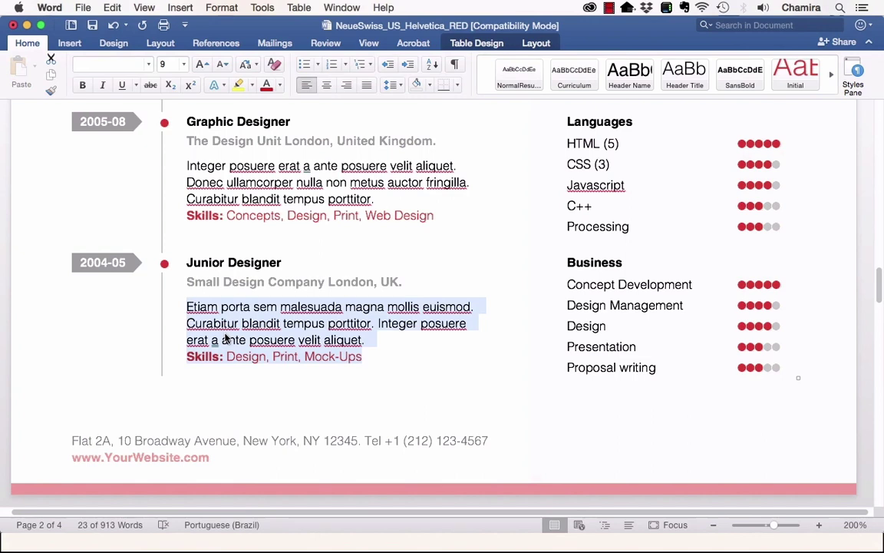
pyautogui.press('BackSpace')
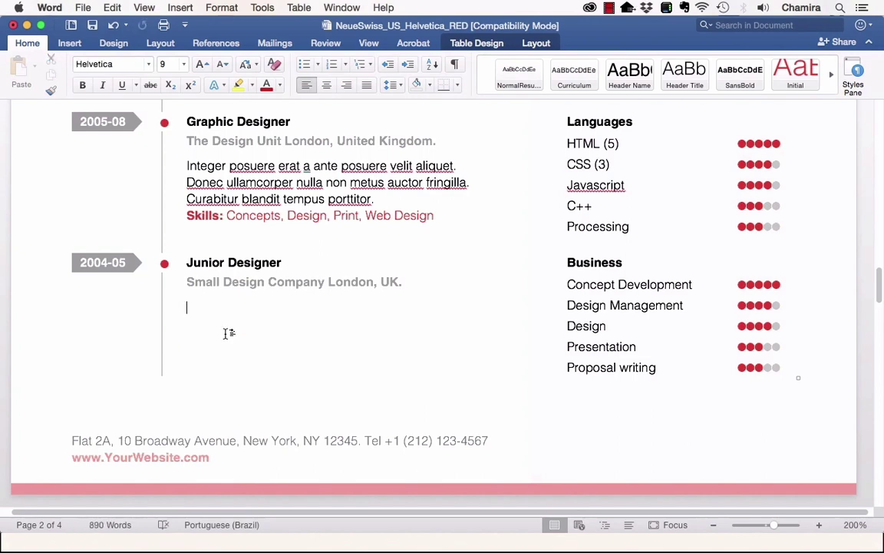
pyautogui.moveTo(407, 282); pyautogui.dragTo(186, 282)
pyautogui.press('BackSpace')
pyautogui.press('BackSpace')
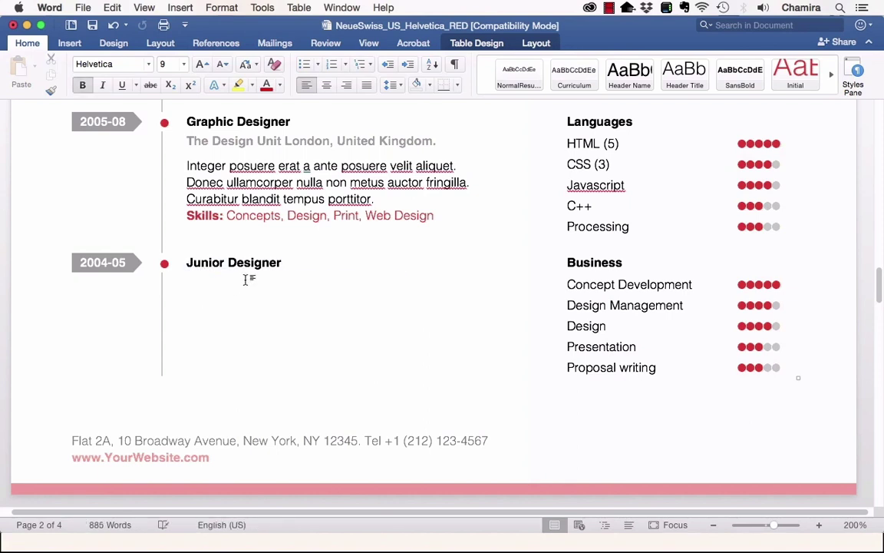
# Delete the Junior Designer title, its red timeline dot and the 2004-05 date marker
pyautogui.moveTo(257, 263); pyautogui.dragTo(189, 263)
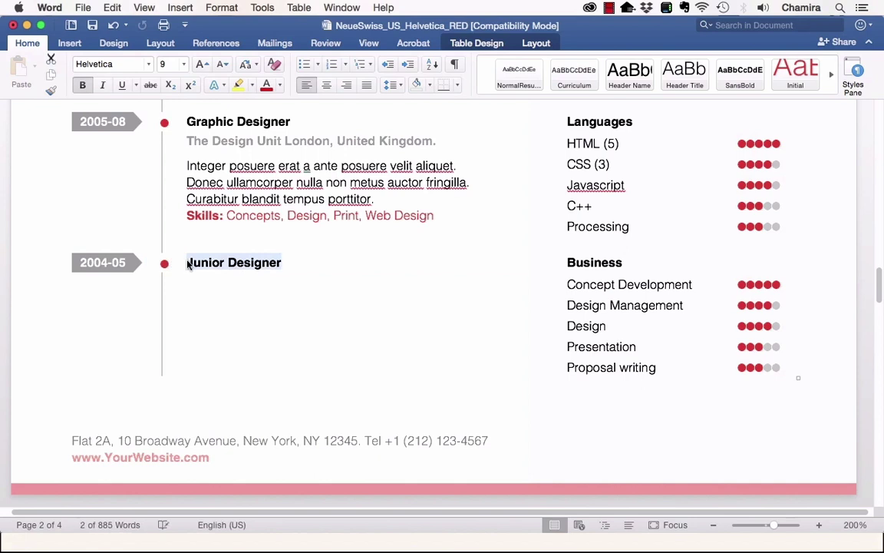
pyautogui.press('BackSpace')
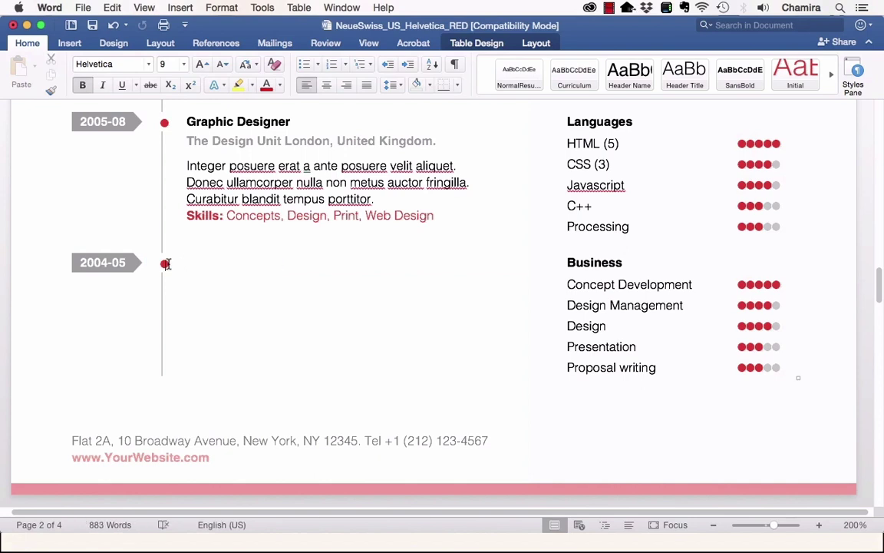
pyautogui.click(166, 263)
pyautogui.press('BackSpace')
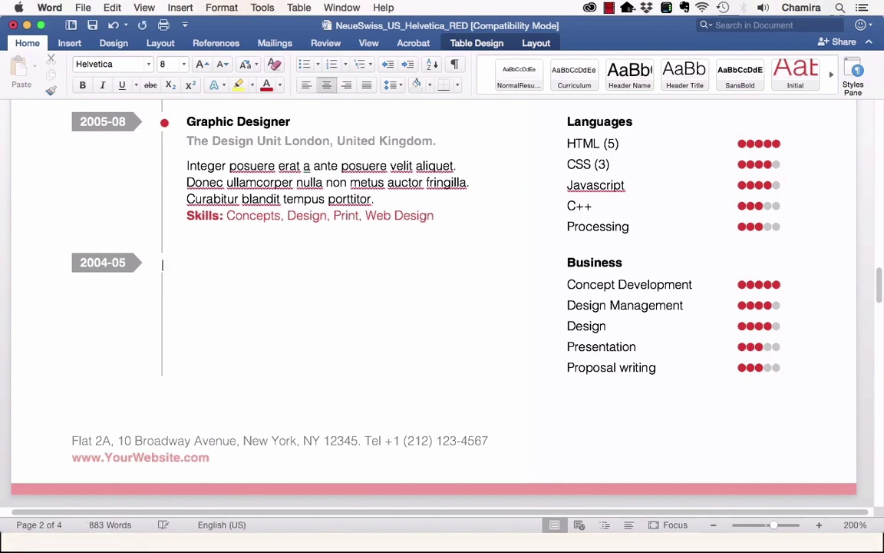
pyautogui.click(115, 267)
pyautogui.press('BackSpace')
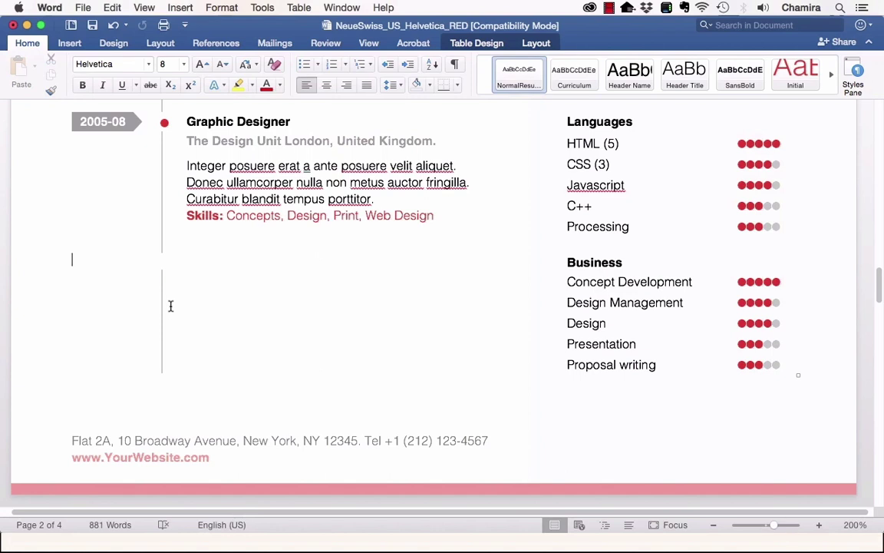
# Set the borders to None for the pair of table cells around the leftover timeline line below the Graphic Designer entry
pyautogui.click(162, 278)
pyautogui.moveTo(156, 274); pyautogui.dragTo(167, 281)
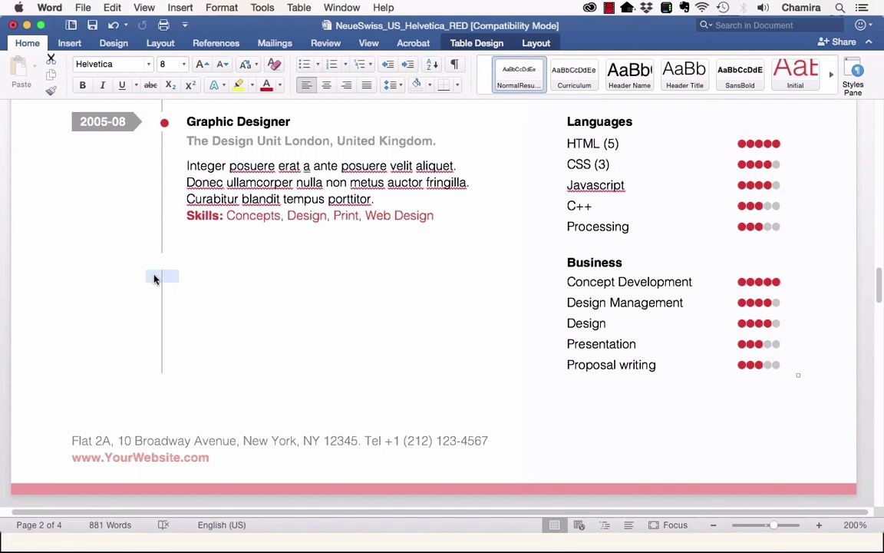
pyautogui.rightClick(155, 280)
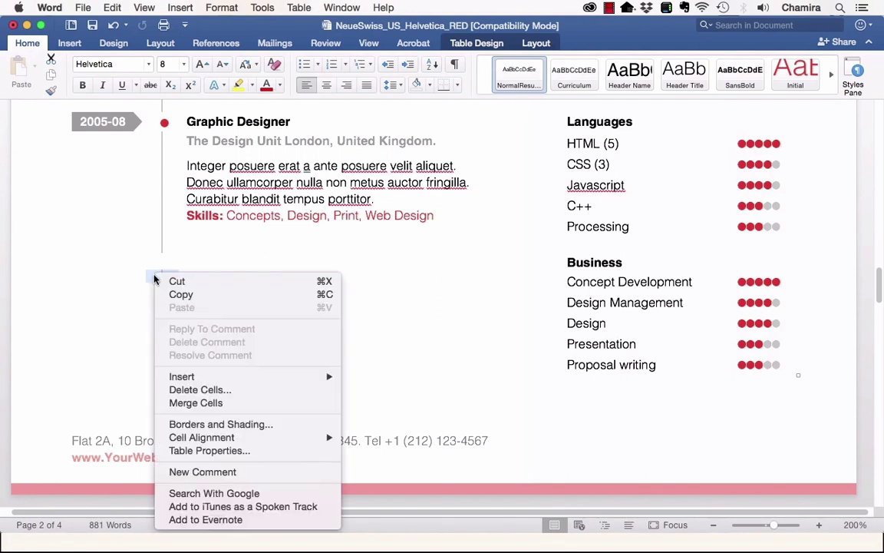
pyautogui.click(203, 425)
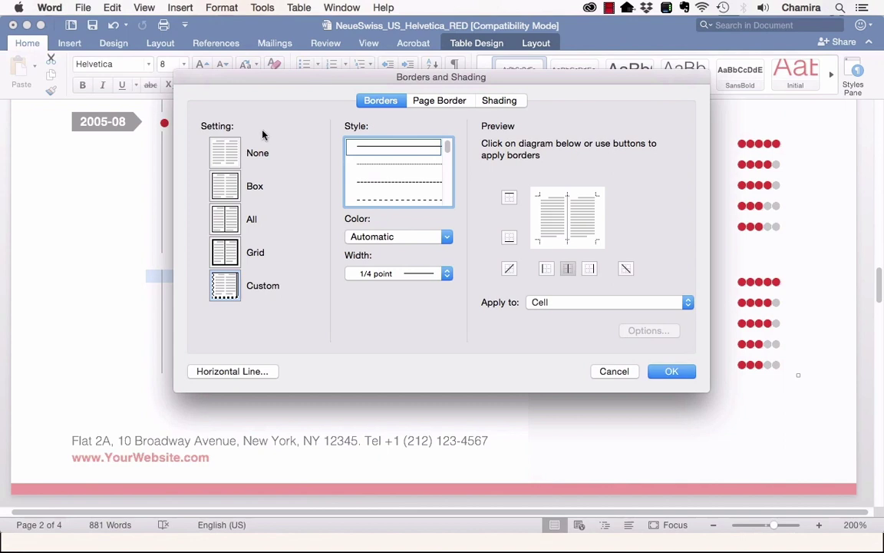
pyautogui.click(222, 153)
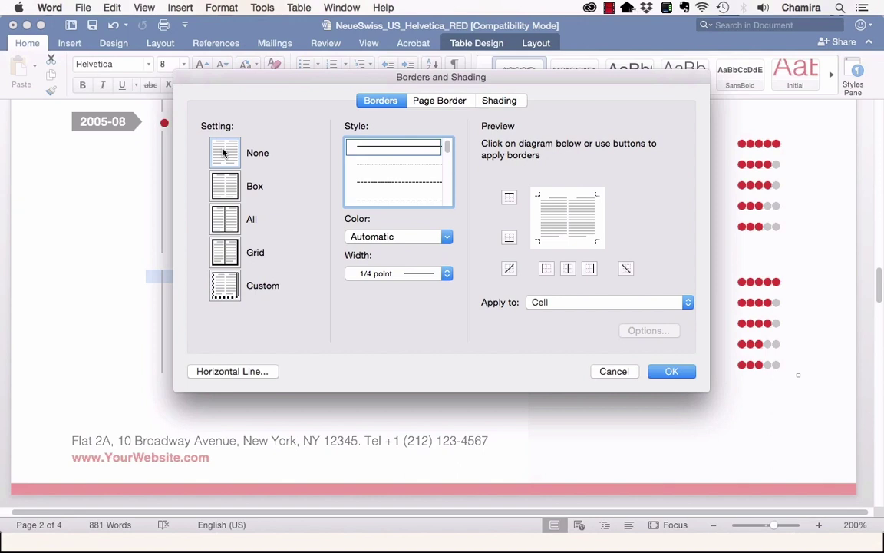
pyautogui.click(671, 371)
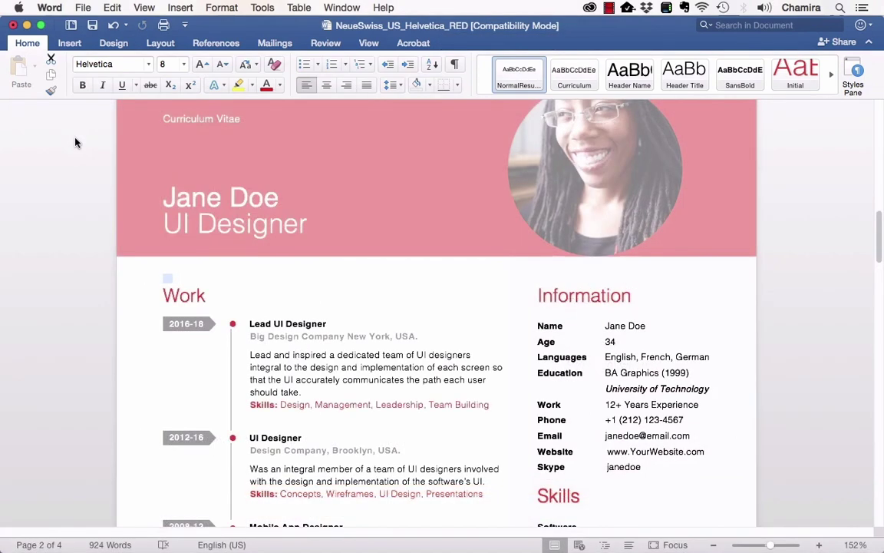
# Review the completed resume page from the header through the Work, Information and Skills sections to the footer
pyautogui.scroll(-5, 75, 142)
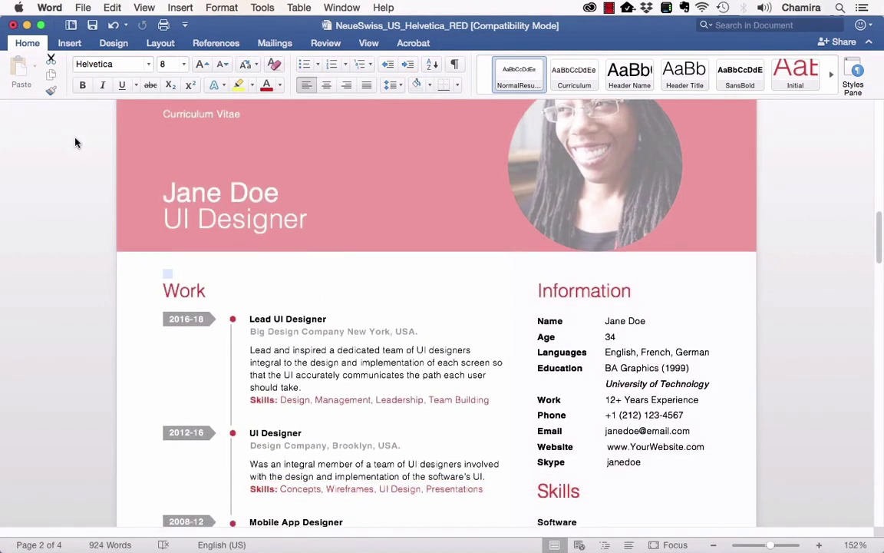
pyautogui.scroll(-5, 75, 142)
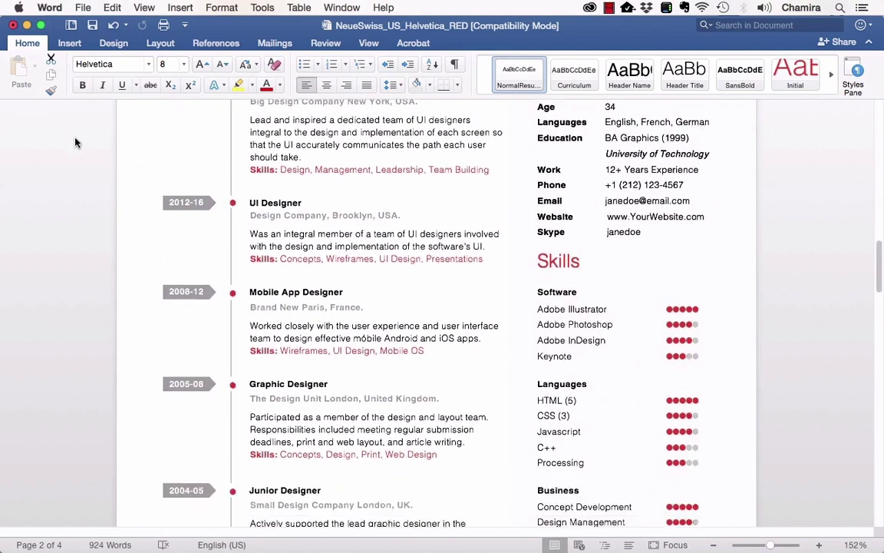
pyautogui.scroll(6, 75, 142)
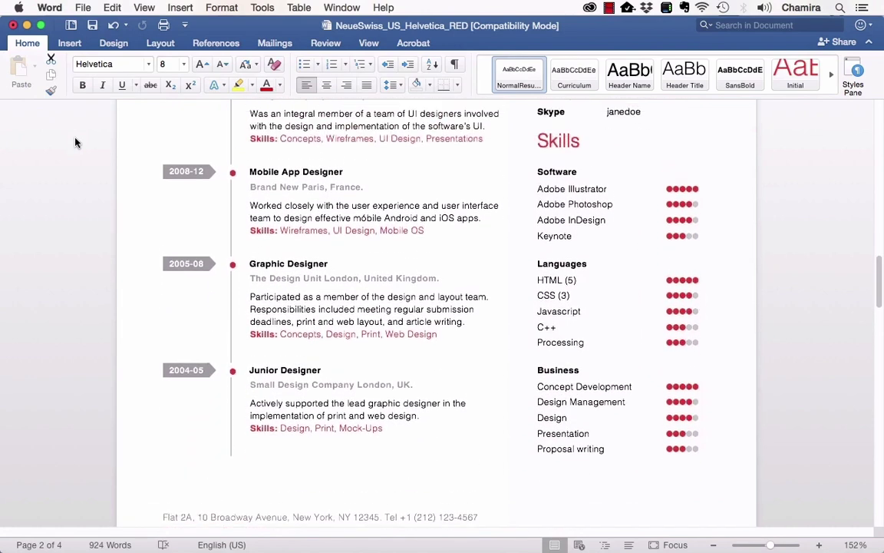
pyautogui.scroll(5, 76, 142)
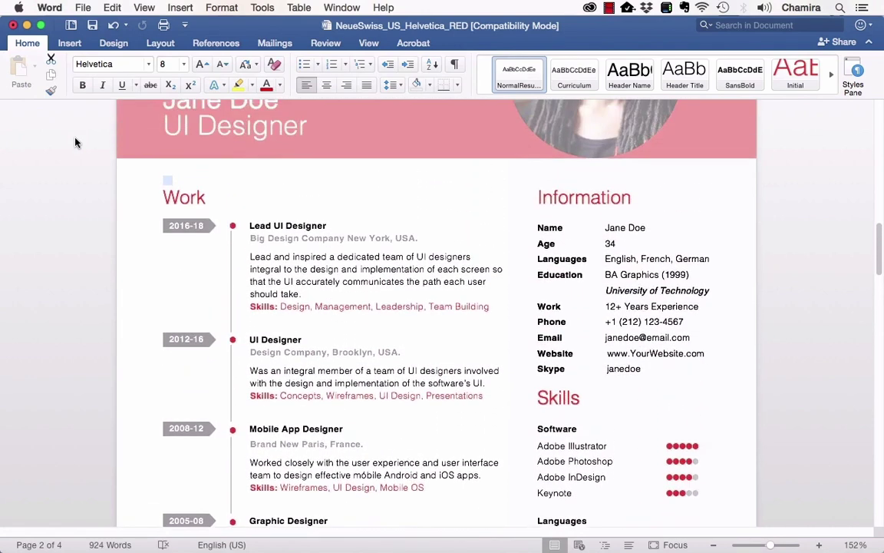
pyautogui.scroll(1, 76, 142)
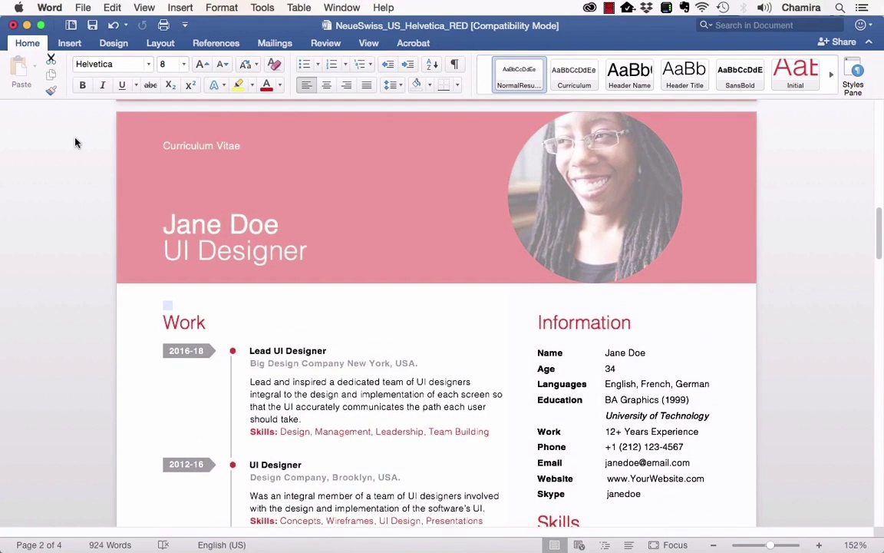
# Switch to Photoshop, check that the Layers panel is enabled, and look inside the template's Top and Bottom layer groups
pyautogui.press('Left')
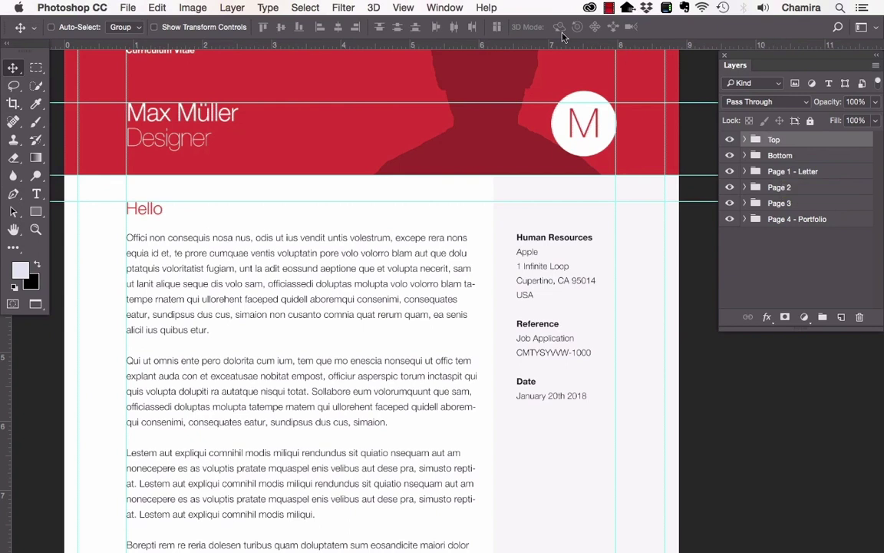
pyautogui.click(445, 8)
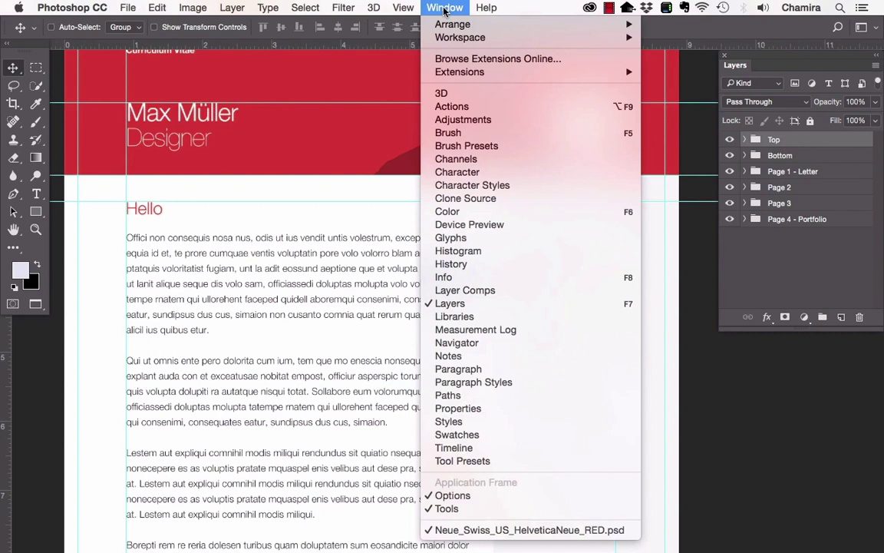
pyautogui.click(444, 8)
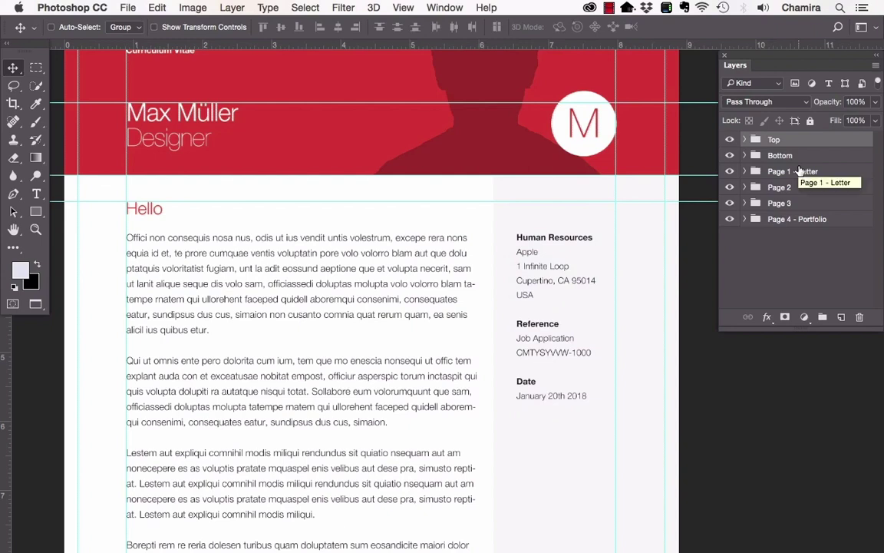
pyautogui.click(744, 141)
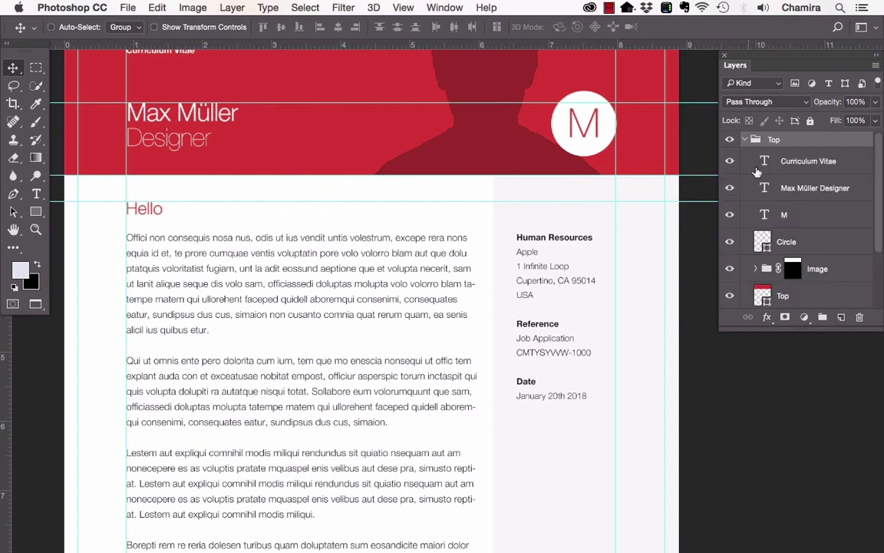
pyautogui.click(744, 140)
pyautogui.click(745, 155)
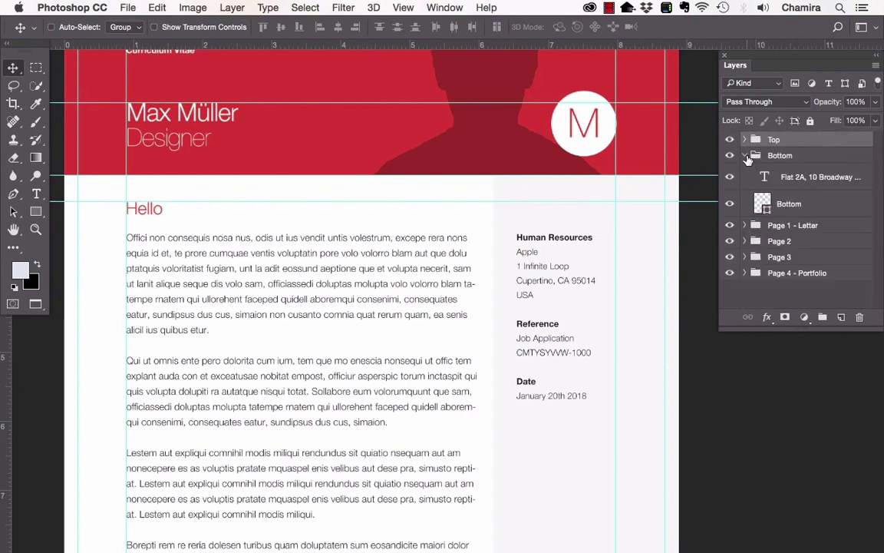
pyautogui.click(745, 156)
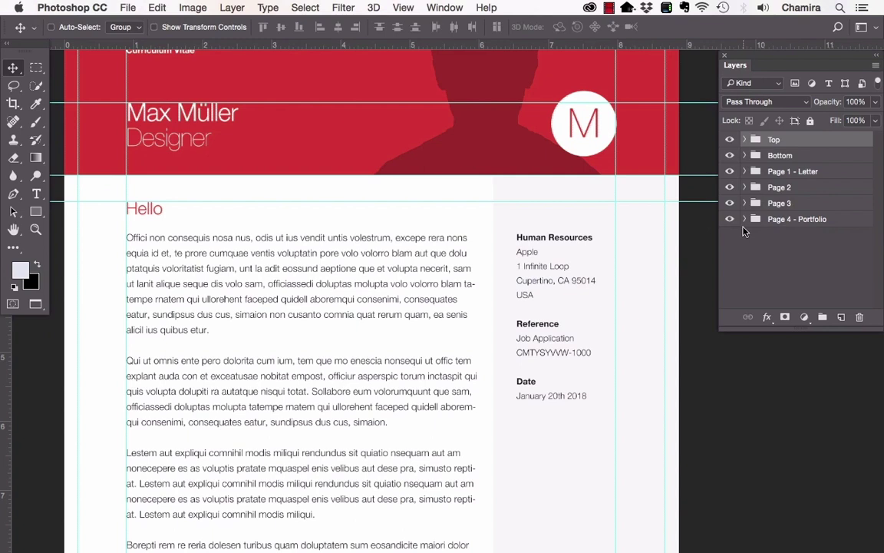
# Hide the Page 1 - Letter group to bring up the Page 2 resume layout, and expand the Top group
pyautogui.click(729, 172)
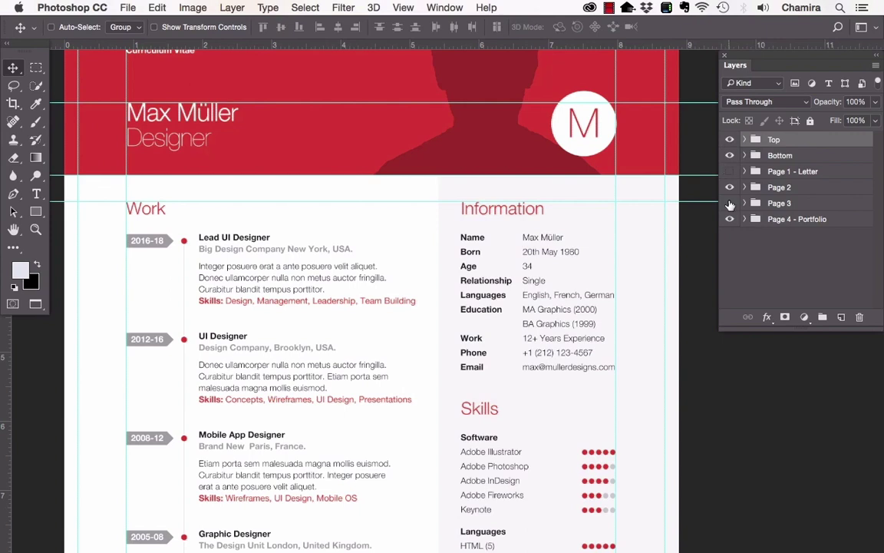
pyautogui.click(730, 204)
pyautogui.click(743, 140)
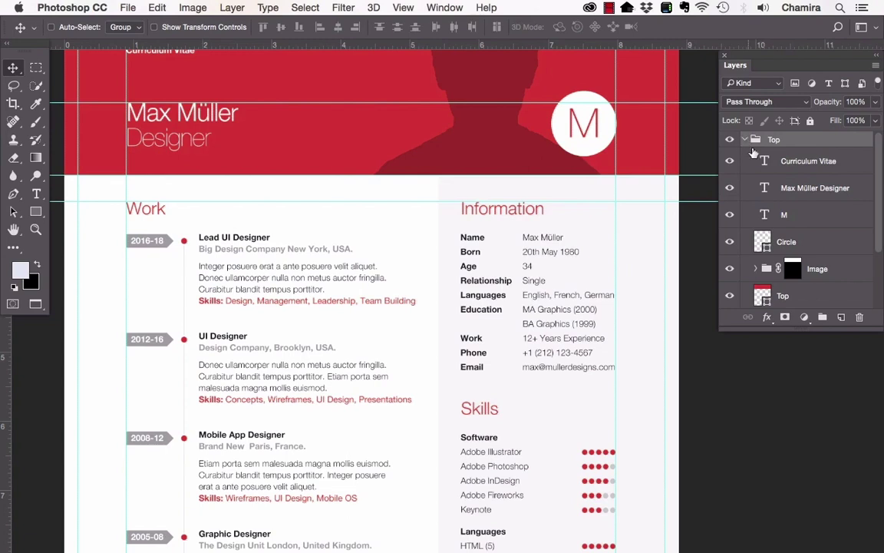
# Select the header's name text layer and the Circle layer in turn to see which parts of the layout they control
pyautogui.click(784, 187)
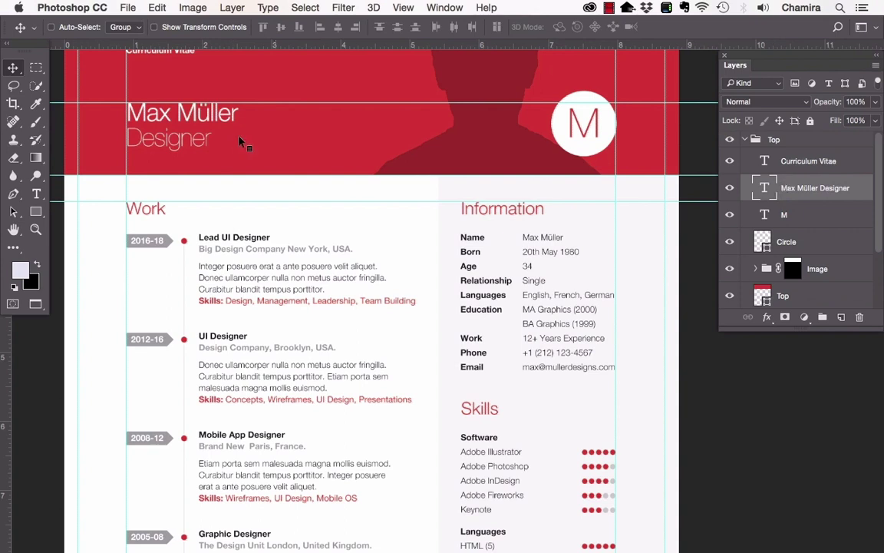
pyautogui.click(561, 134)
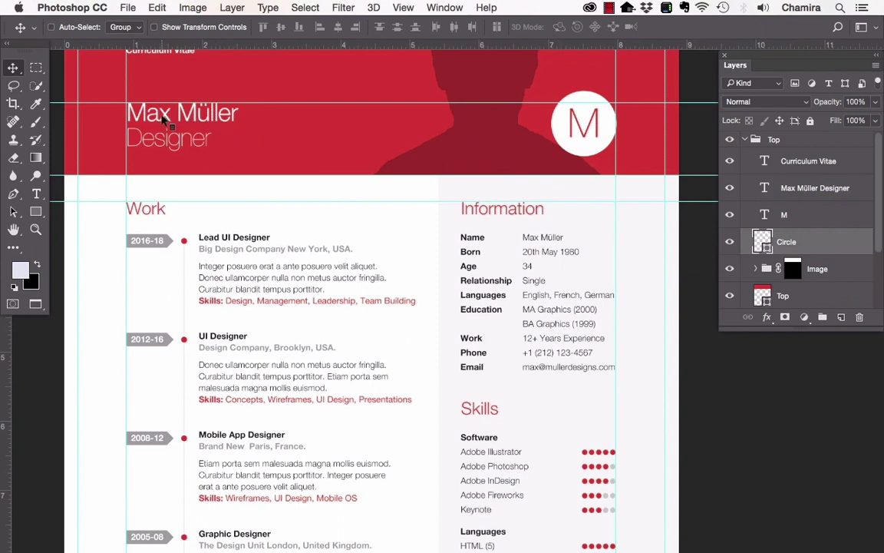
pyautogui.click(175, 146)
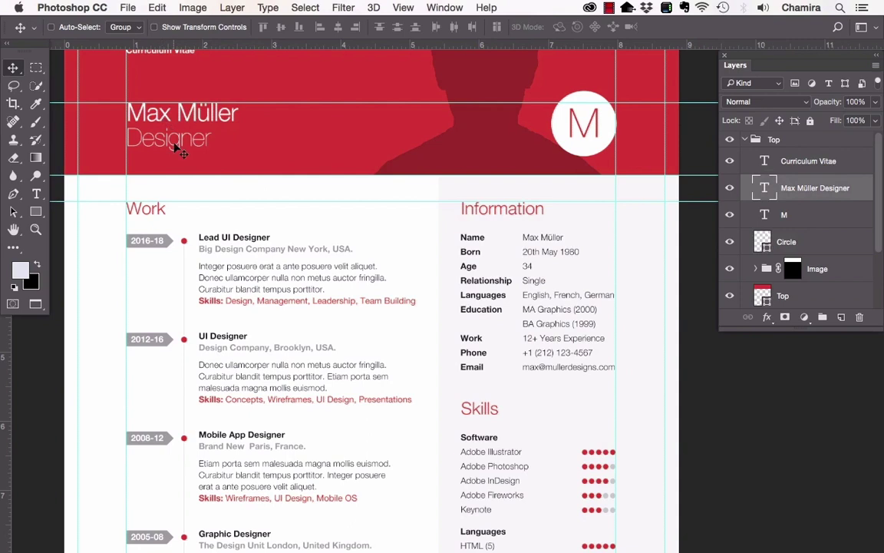
# Replace the header's sample name with the applicant's full name and set the job title below it to UI Designer
pyautogui.scroll(1, 177, 145)
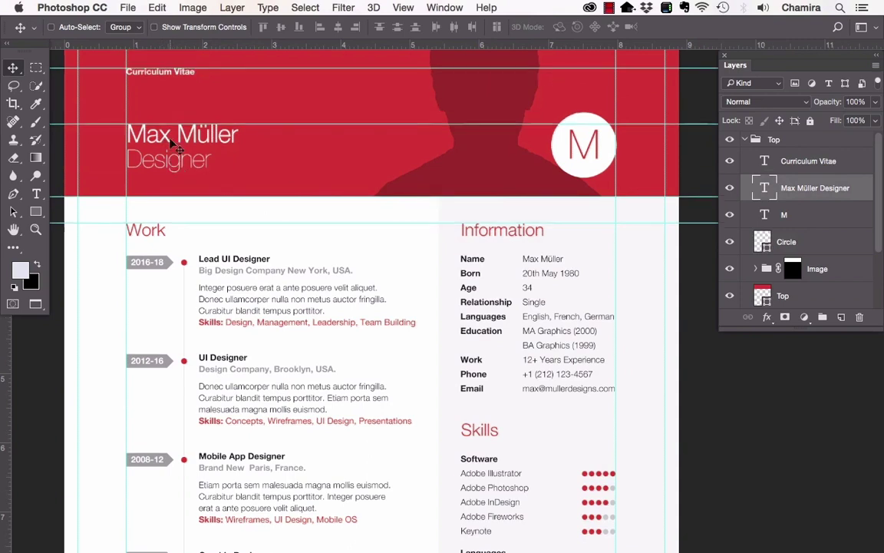
pyautogui.click(36, 196)
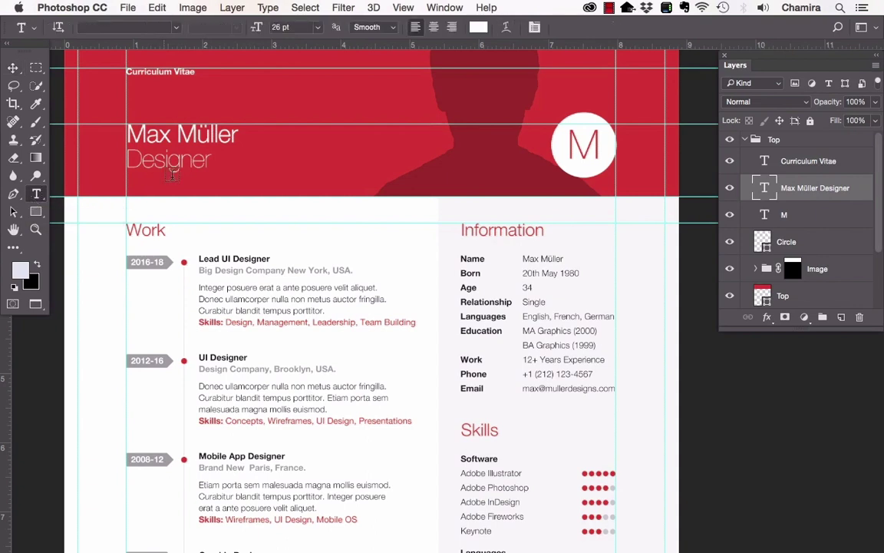
pyautogui.click(152, 119)
pyautogui.moveTo(237, 135); pyautogui.dragTo(156, 135)
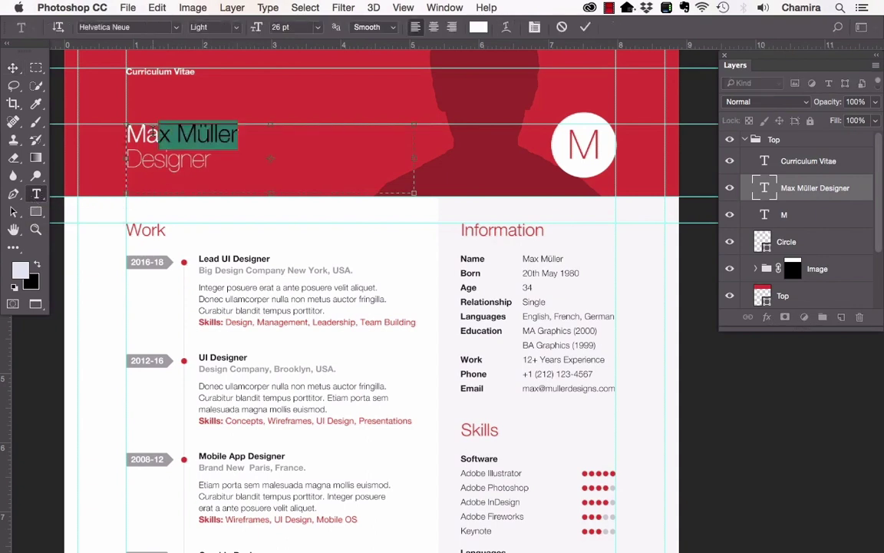
pyautogui.hotkey('shift', 'Home')
pyautogui.write('Jane Doe')
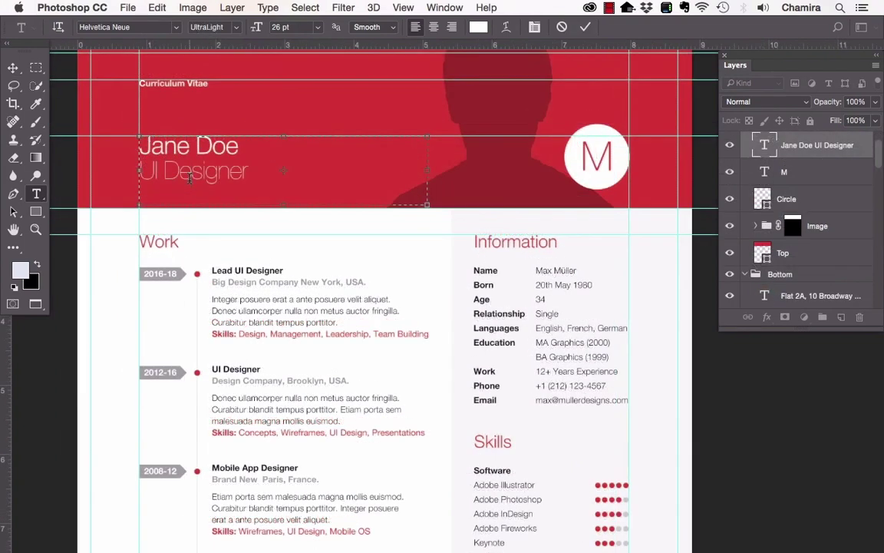
# Check with the Type tool which layers hold the footer contact text, the skills lists and the Mobile App Designer entry
pyautogui.scroll(-10, 189, 178)
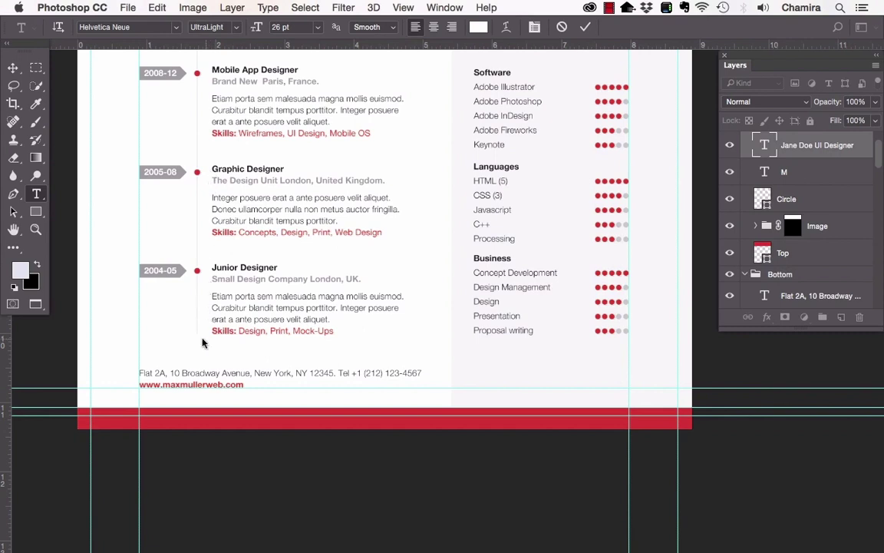
pyautogui.click(182, 381)
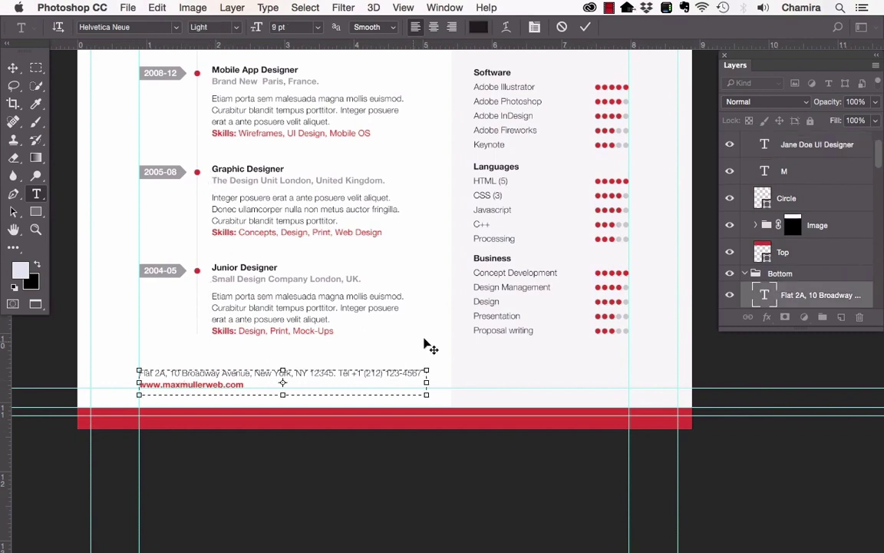
pyautogui.click(497, 316)
pyautogui.click(484, 115)
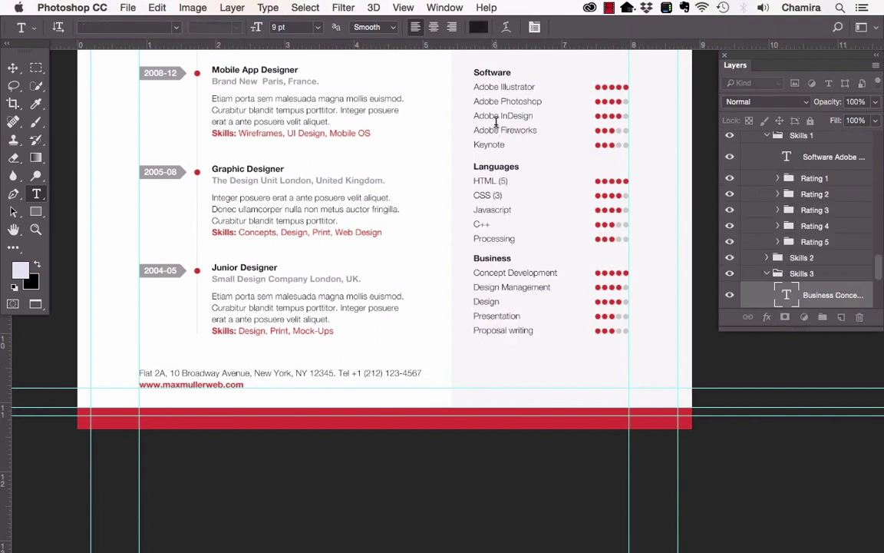
pyautogui.click(283, 114)
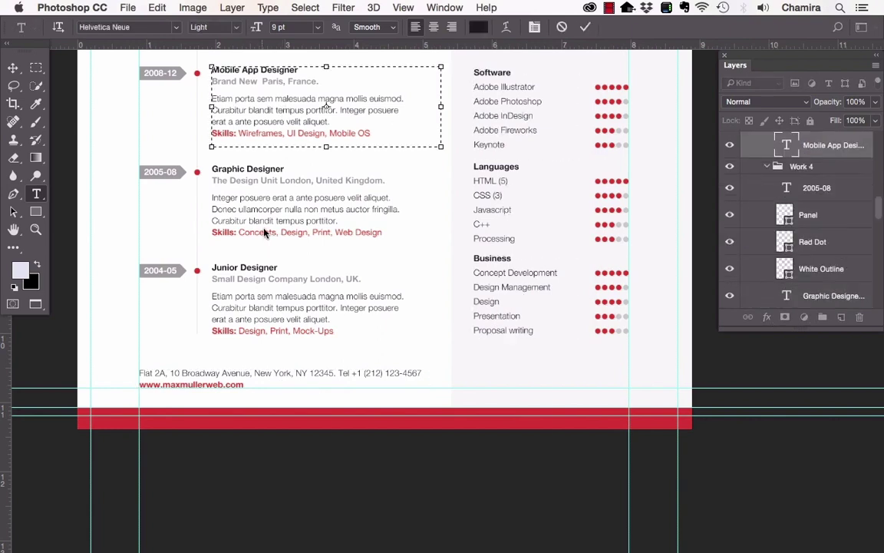
pyautogui.click(246, 383)
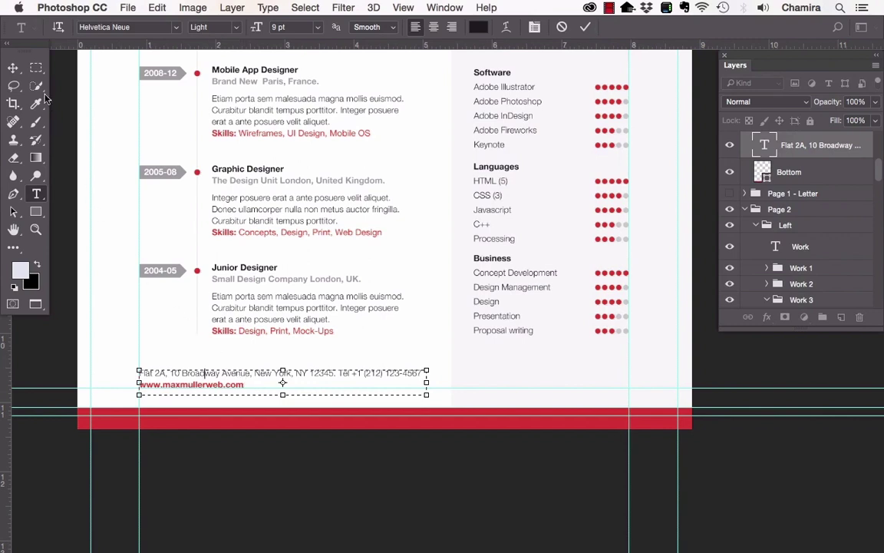
pyautogui.click(13, 68)
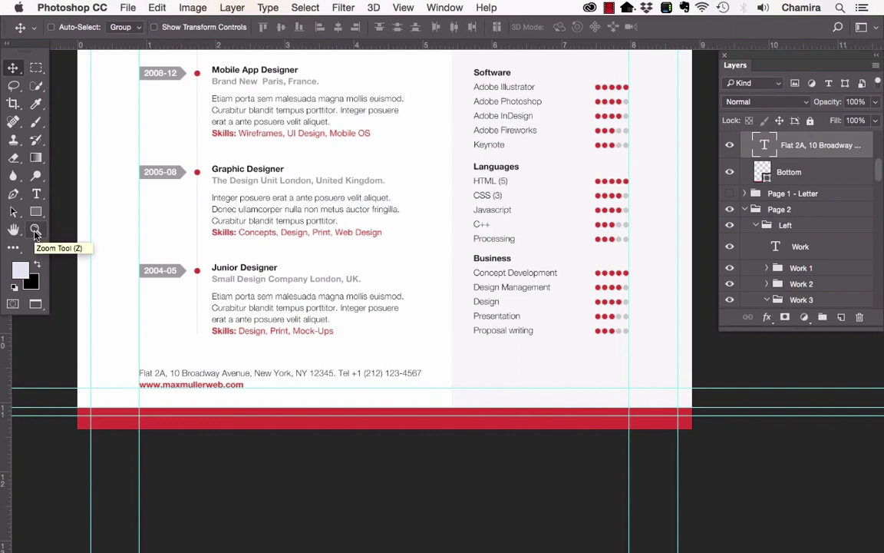
pyautogui.click(35, 232)
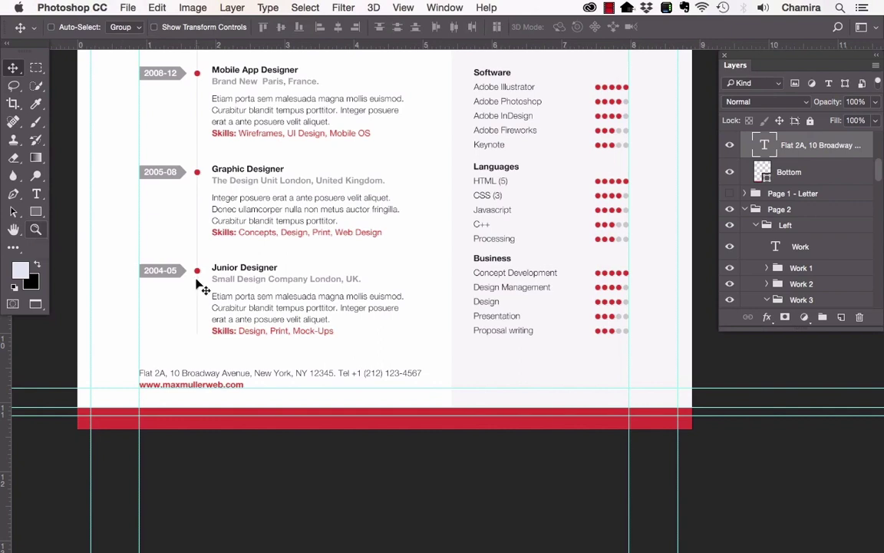
pyautogui.click(246, 376)
pyautogui.hscroll(-3, 245, 376)
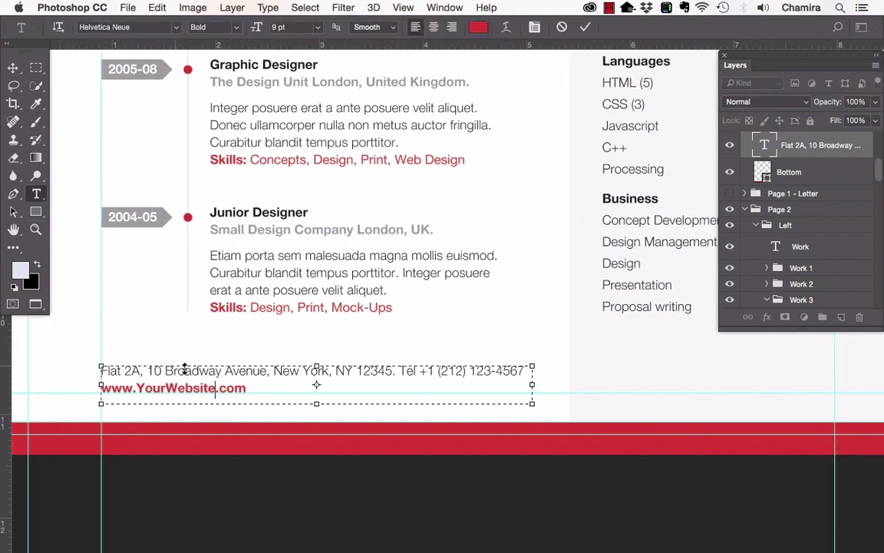
# Delete the Relationship line from the label column of the Information section, closing up the empty row
pyautogui.hscroll(10, 187, 325)
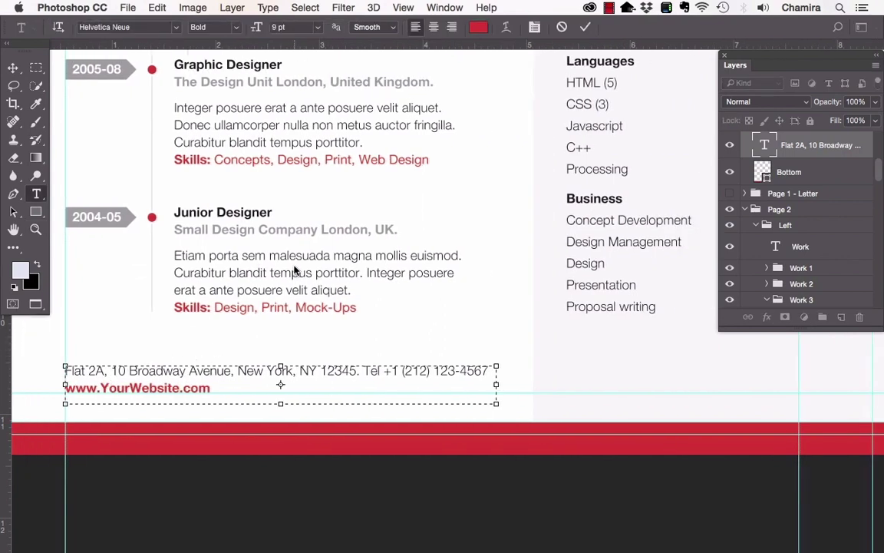
pyautogui.scroll(8, 297, 270)
pyautogui.scroll(6, 296, 270)
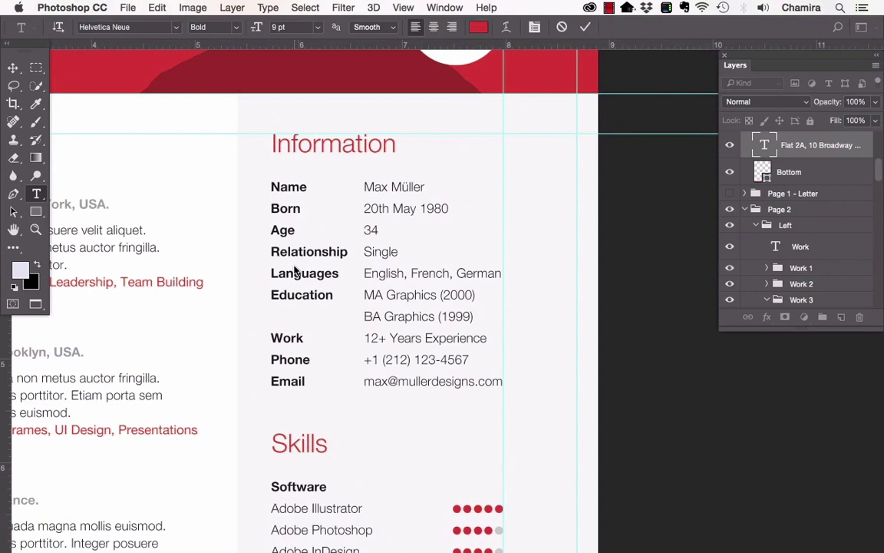
pyautogui.click(389, 186)
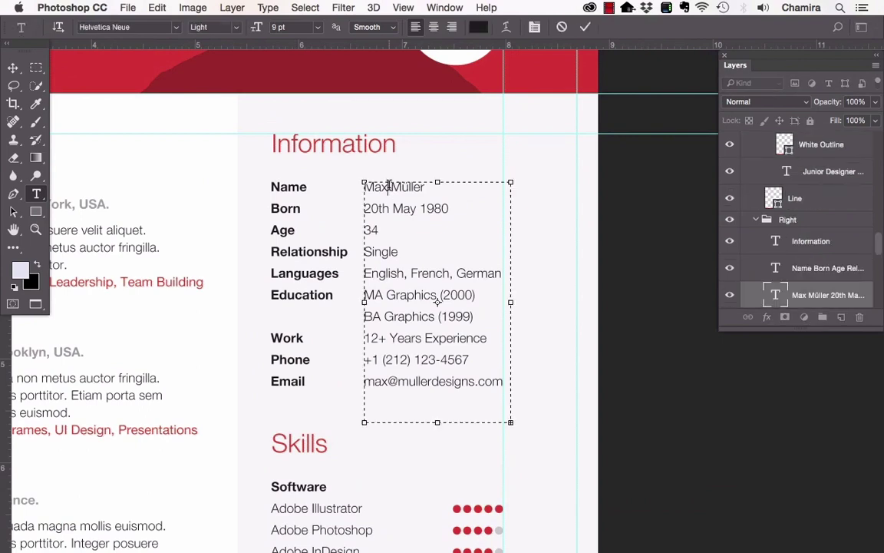
pyautogui.press('super+Return')
pyautogui.keyDown('super'); pyautogui.click(285, 196); pyautogui.keyUp('super')
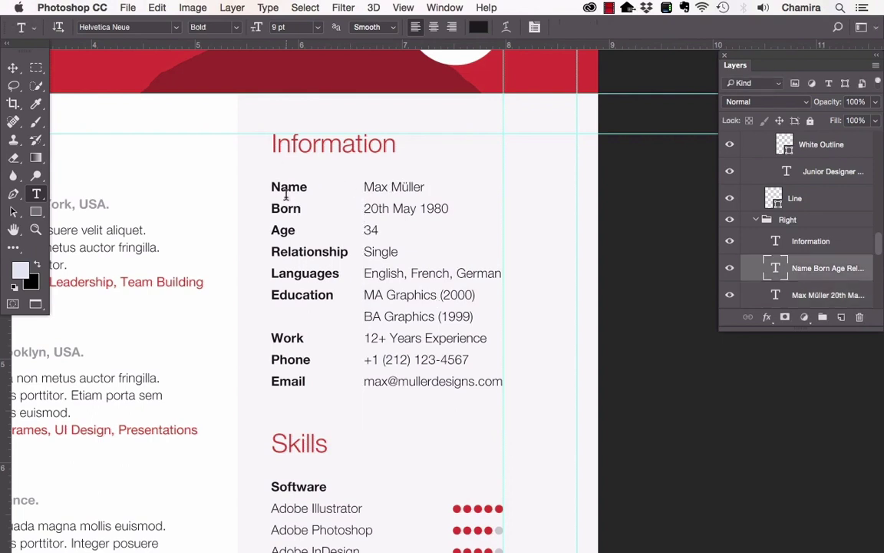
pyautogui.moveTo(350, 252); pyautogui.dragTo(266, 252)
pyautogui.press('BackSpace')
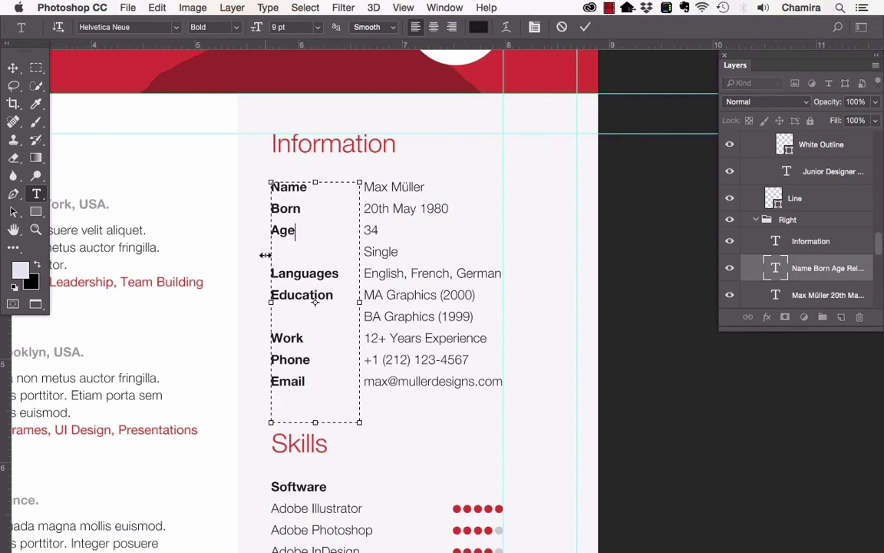
pyautogui.press('BackSpace')
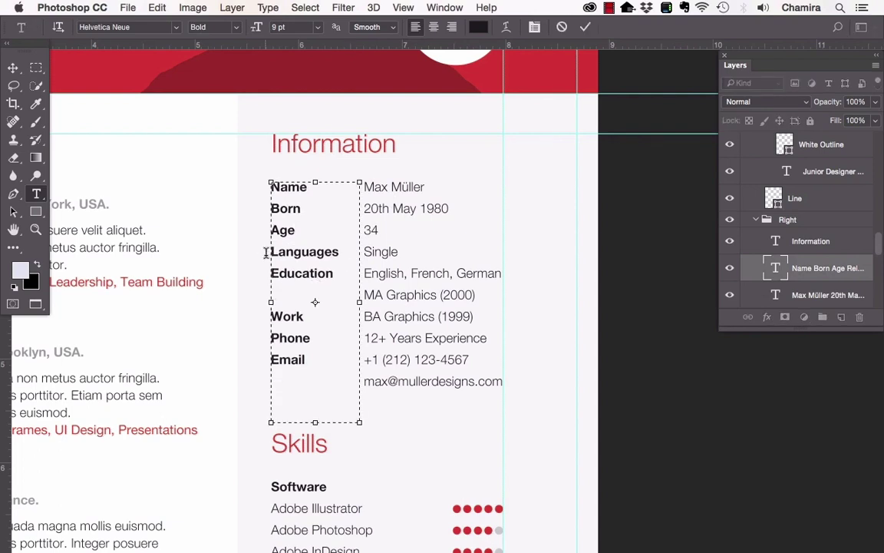
# Delete the Single line from the Information section's value column so the values align with their labels again
pyautogui.doubleClick(381, 253)
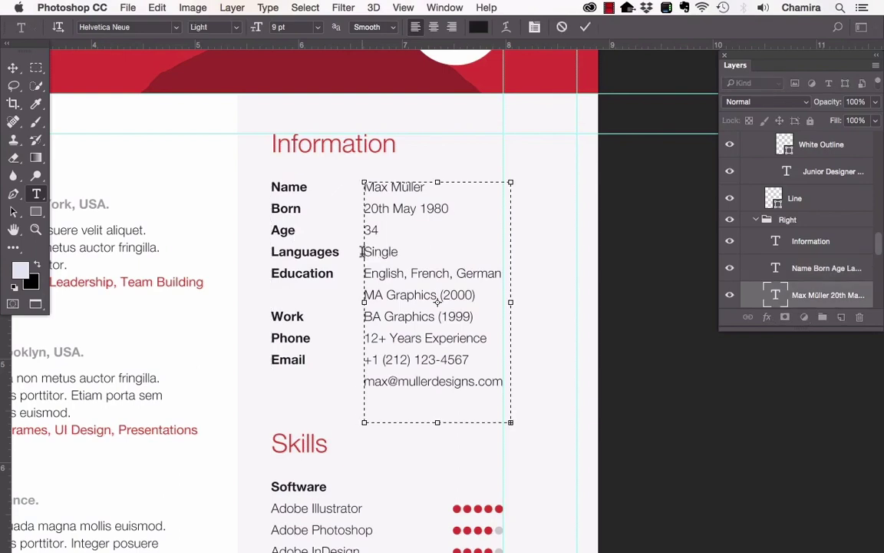
pyautogui.press('BackSpace')
pyautogui.press('BackSpace')
pyautogui.scroll(-10, 404, 319)
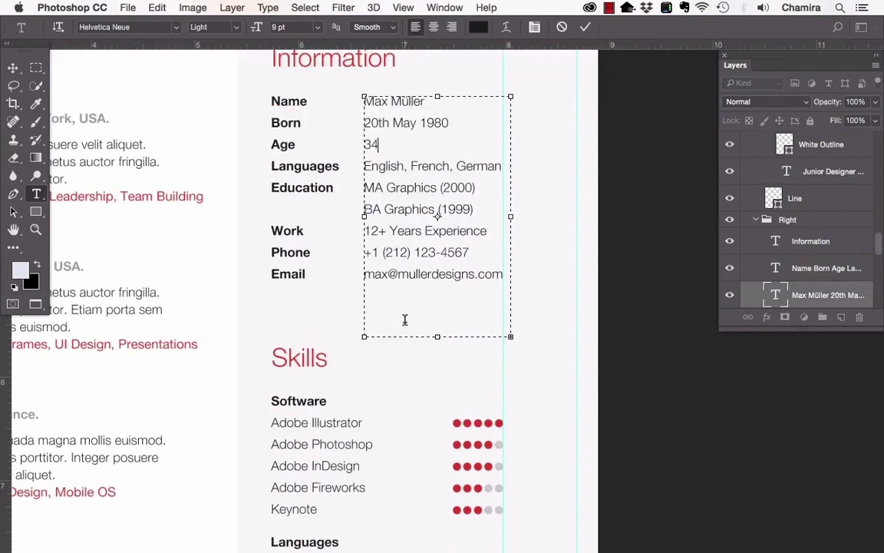
pyautogui.scroll(10, 405, 319)
pyautogui.hscroll(-12, 405, 320)
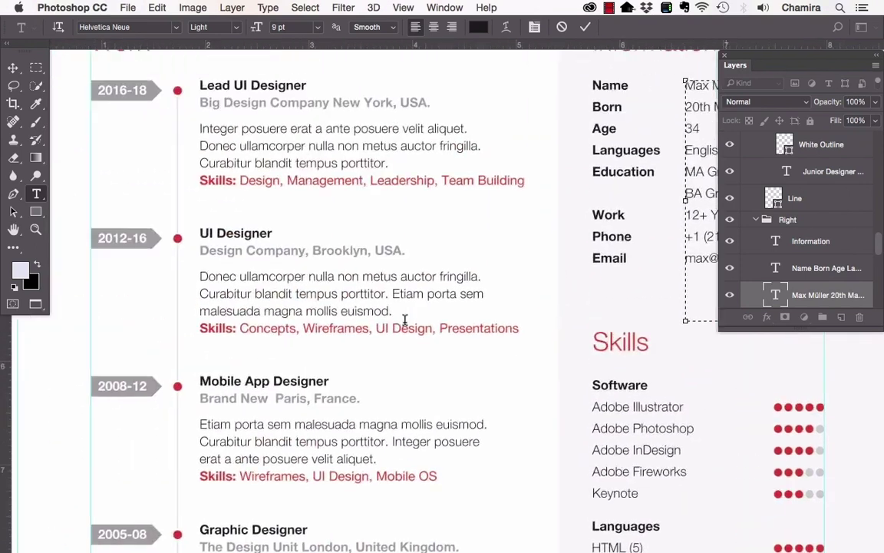